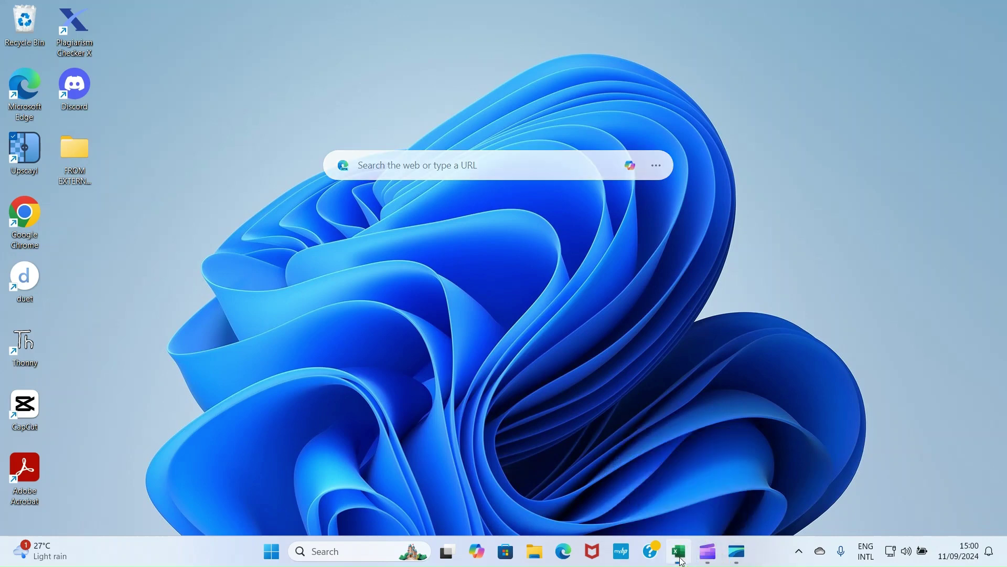
- Bring the GODWIN TECH STRUCTURE workbook back on screen and scroll through the sheet
click(679, 552)
click(509, 328)
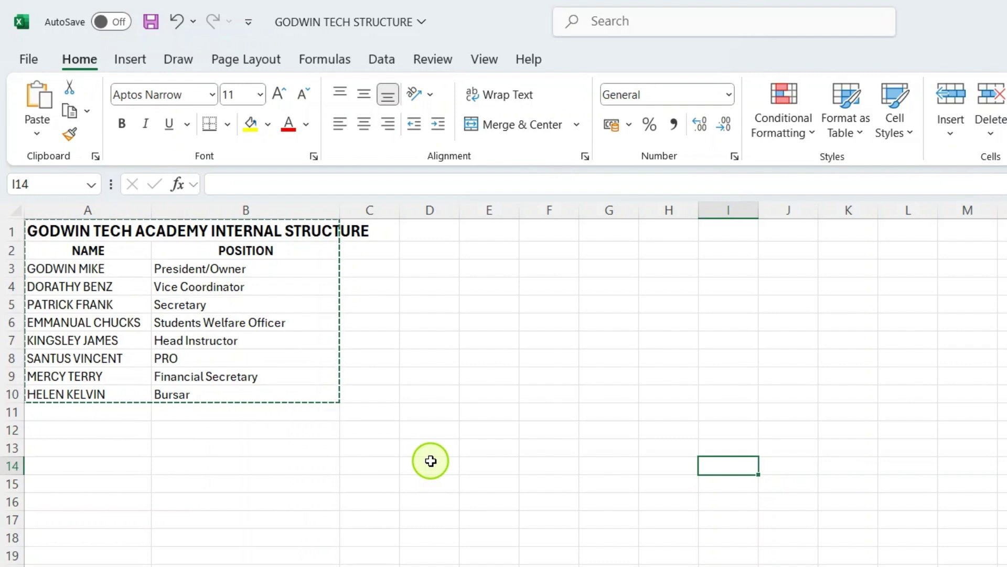
click(600, 396)
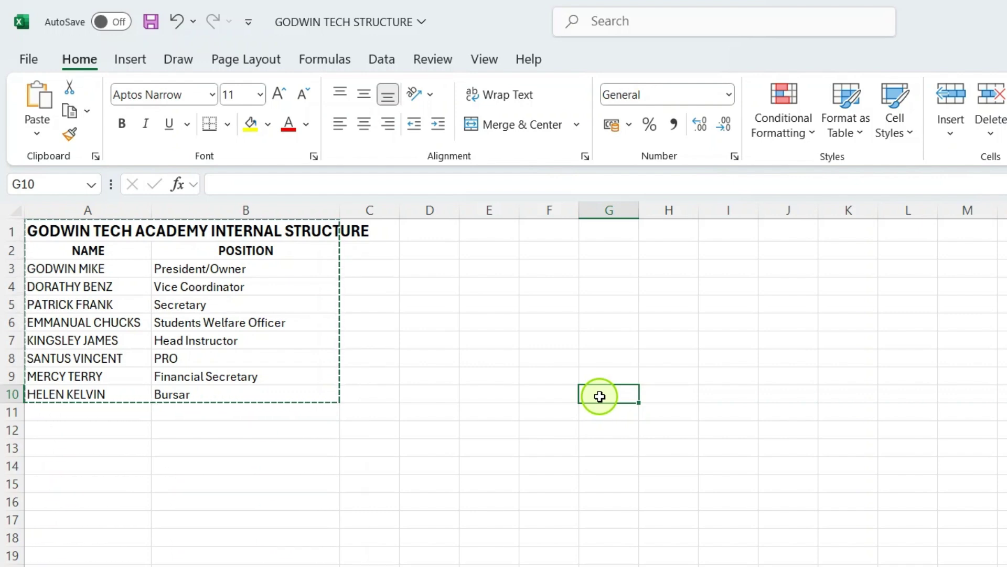
scroll(599, 396, down, 1)
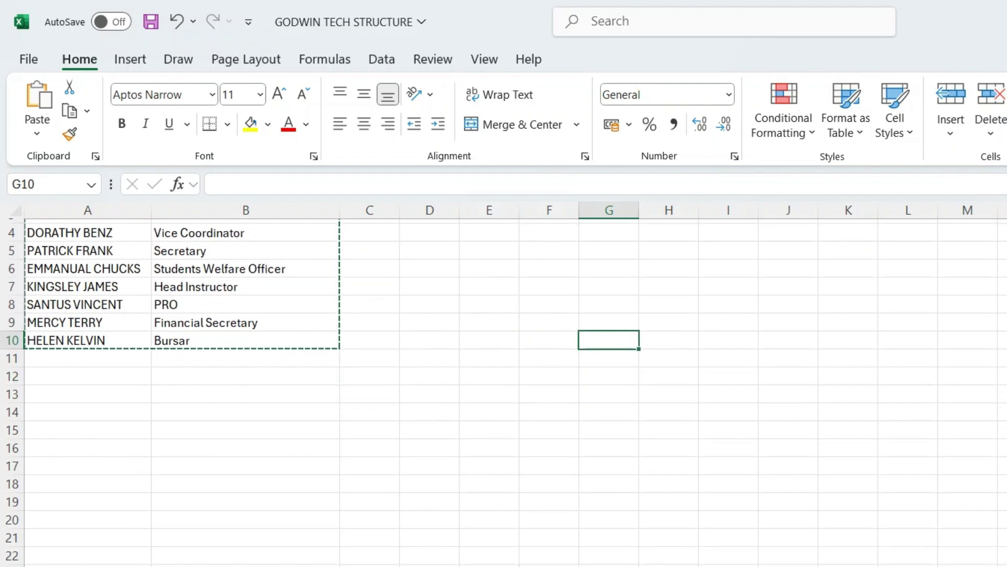
scroll(504, 393, up, 1)
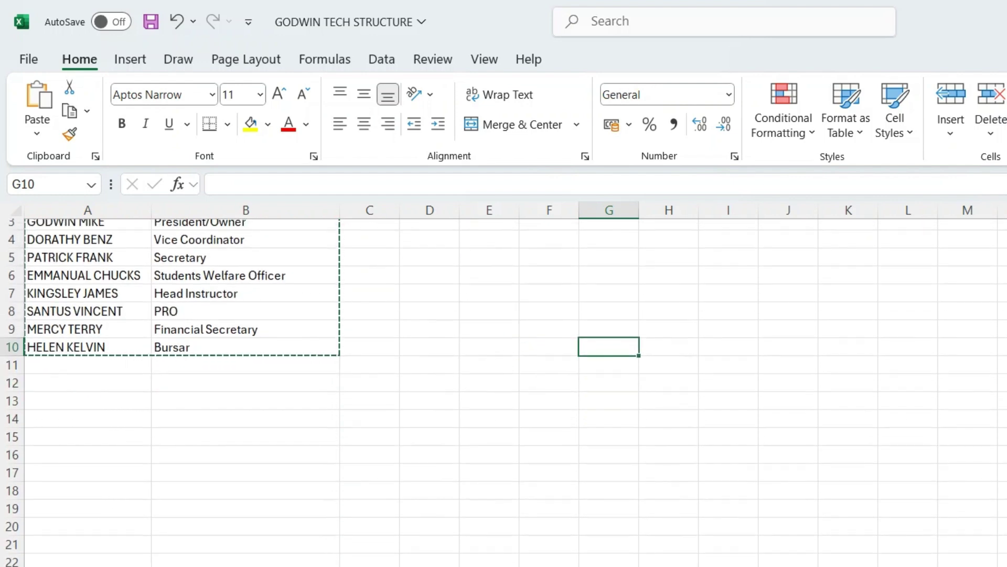
scroll(504, 394, up, 2)
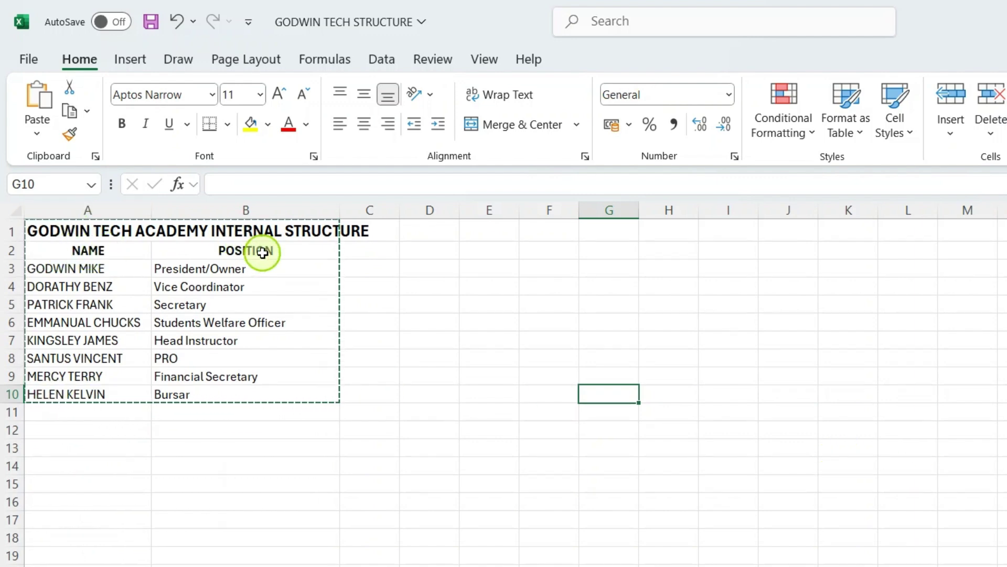
click(86, 268)
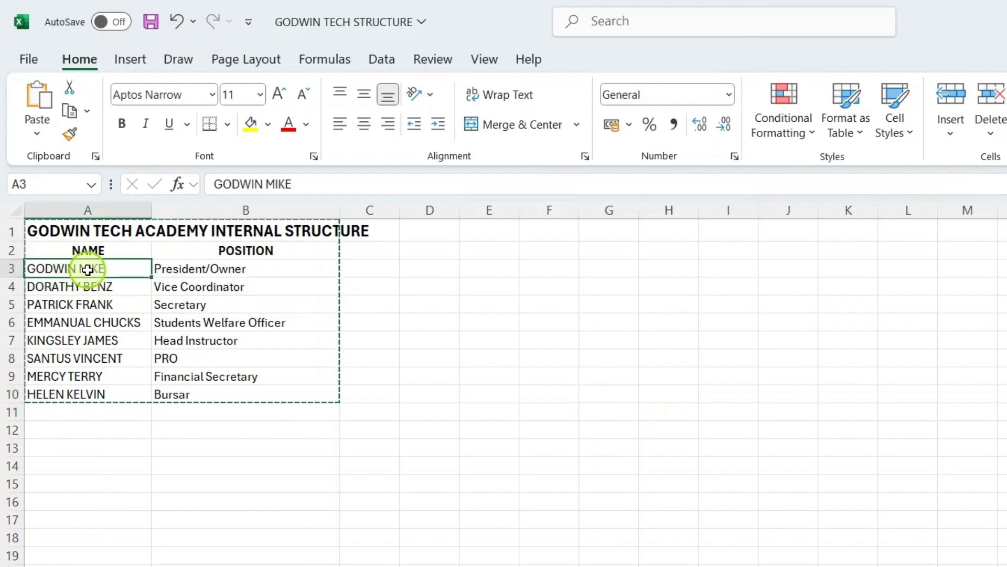
click(202, 267)
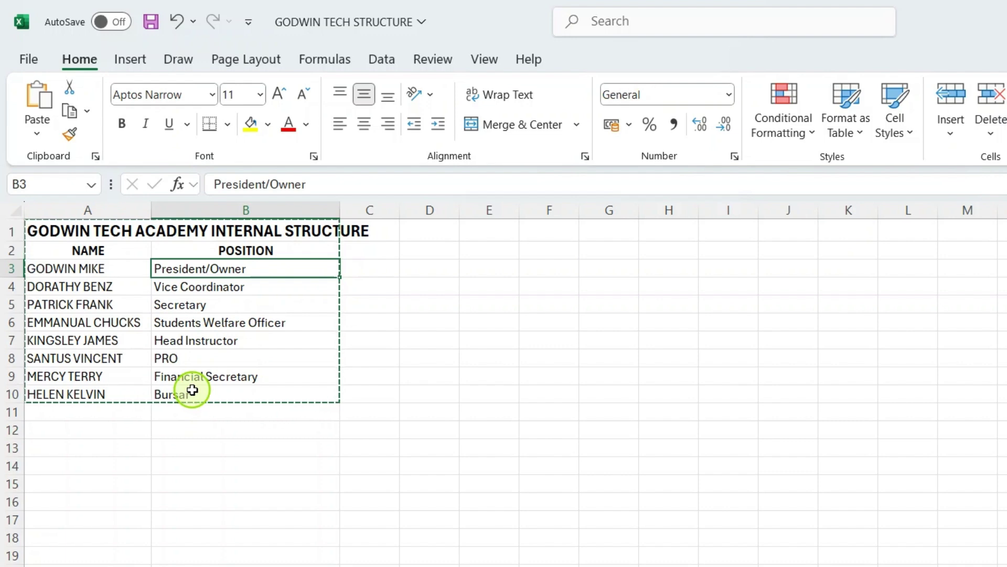
click(703, 433)
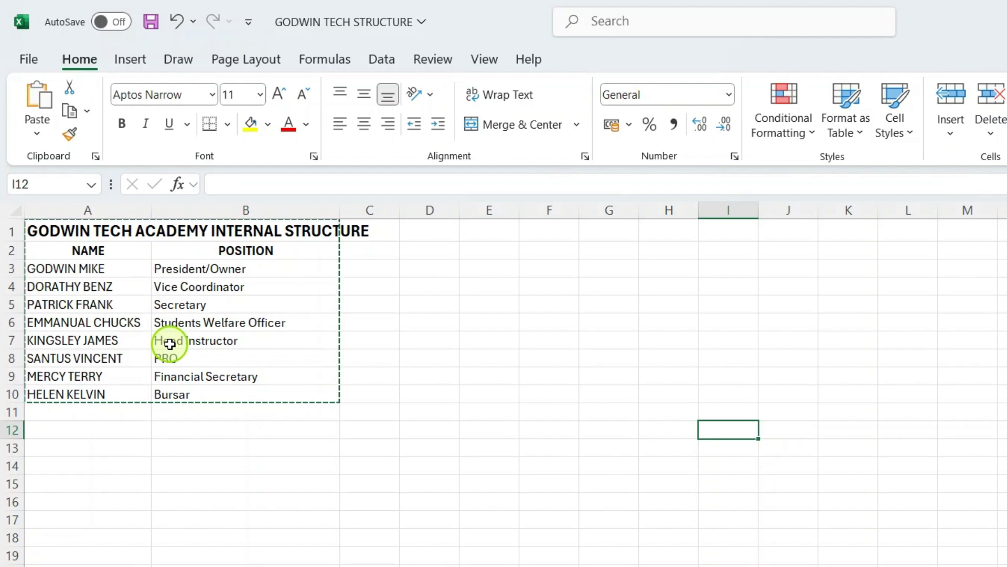
click(90, 257)
click(231, 251)
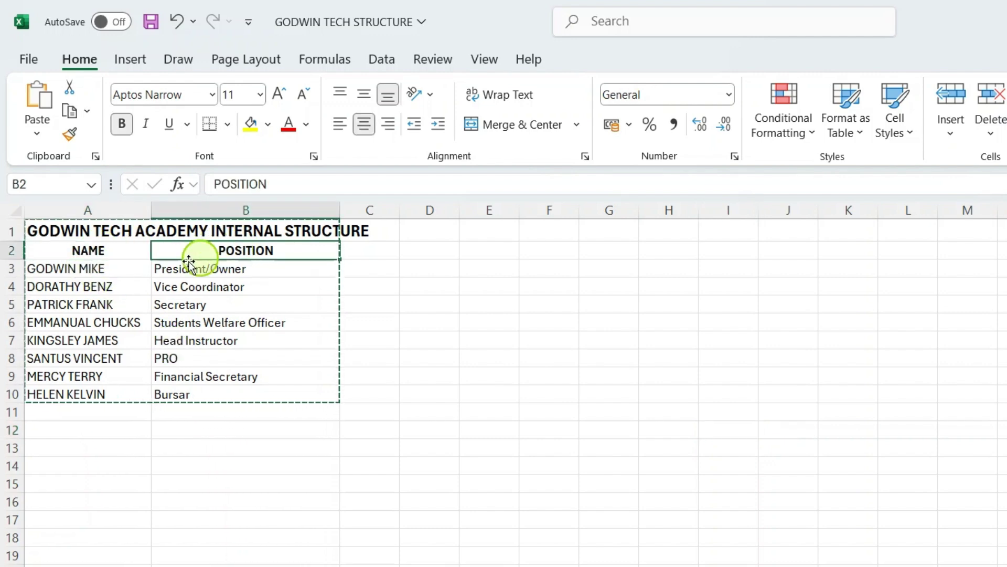
click(104, 274)
click(221, 281)
click(75, 285)
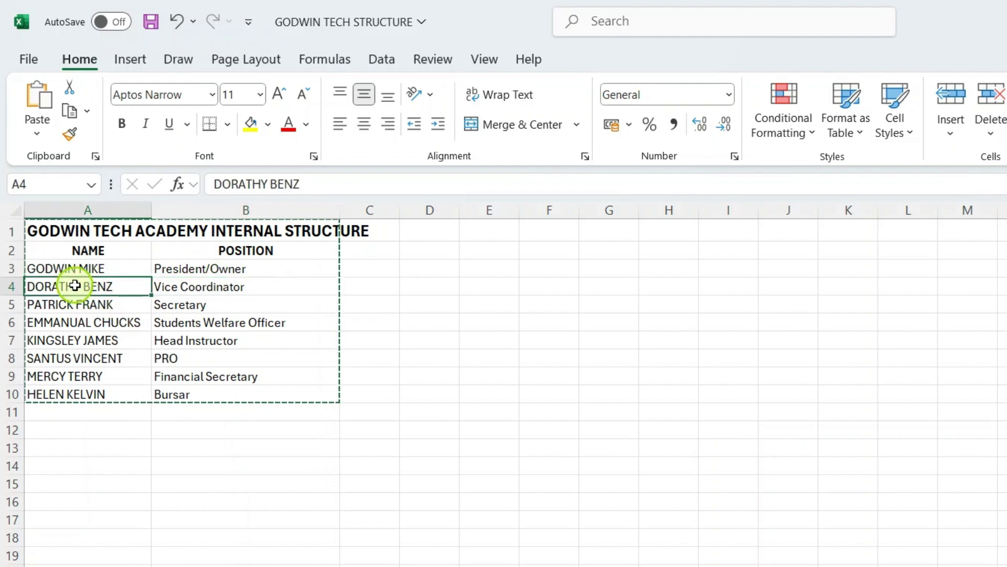
click(204, 286)
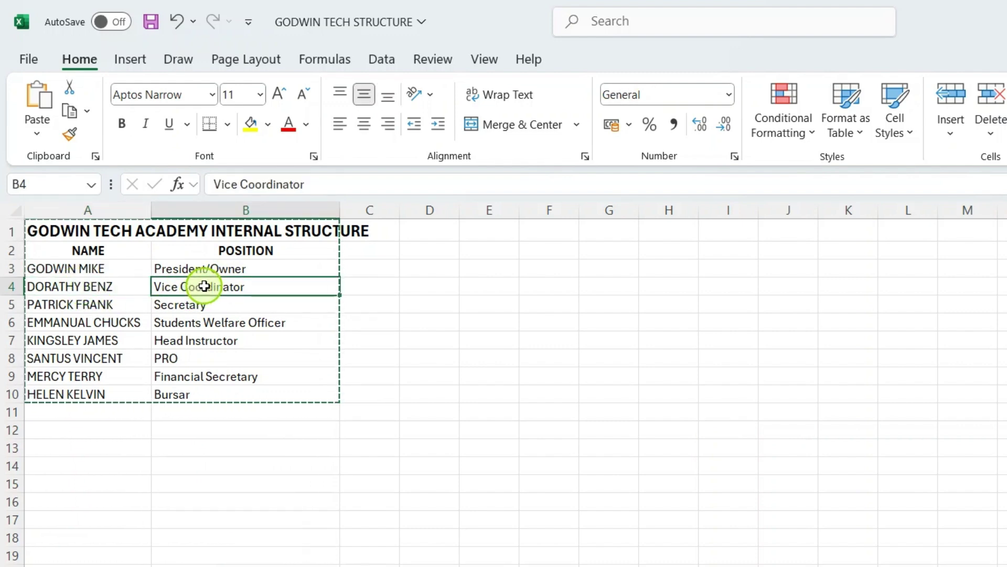
click(97, 307)
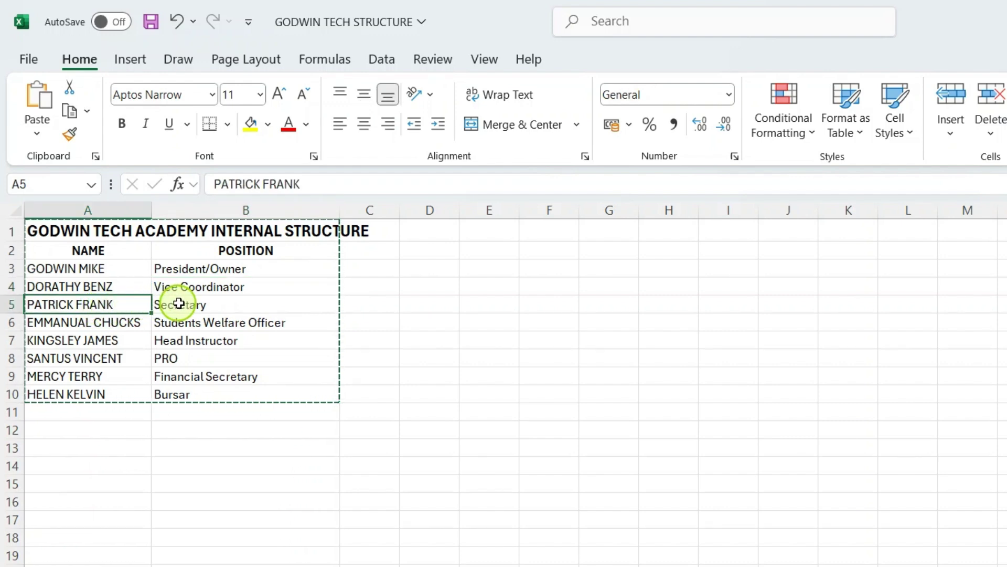
click(194, 305)
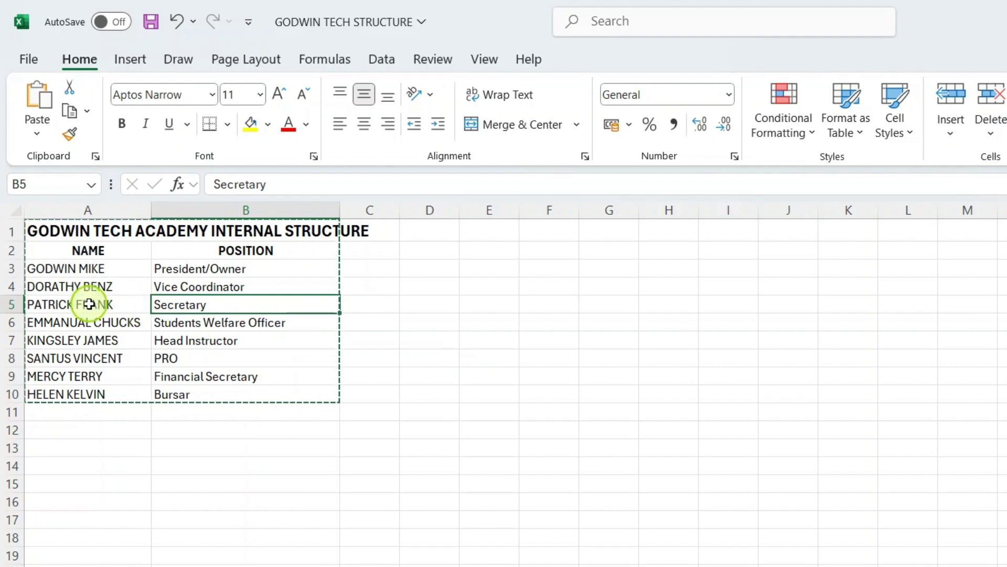
- Copy the academy title and staff table A1:B10 to the clipboard
click(41, 229)
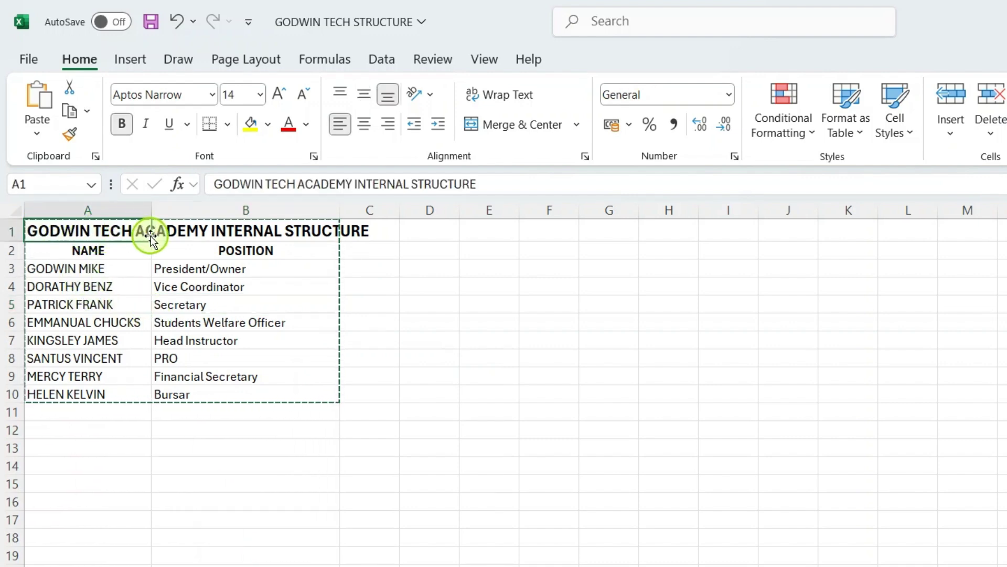
drag(149, 239, 250, 397)
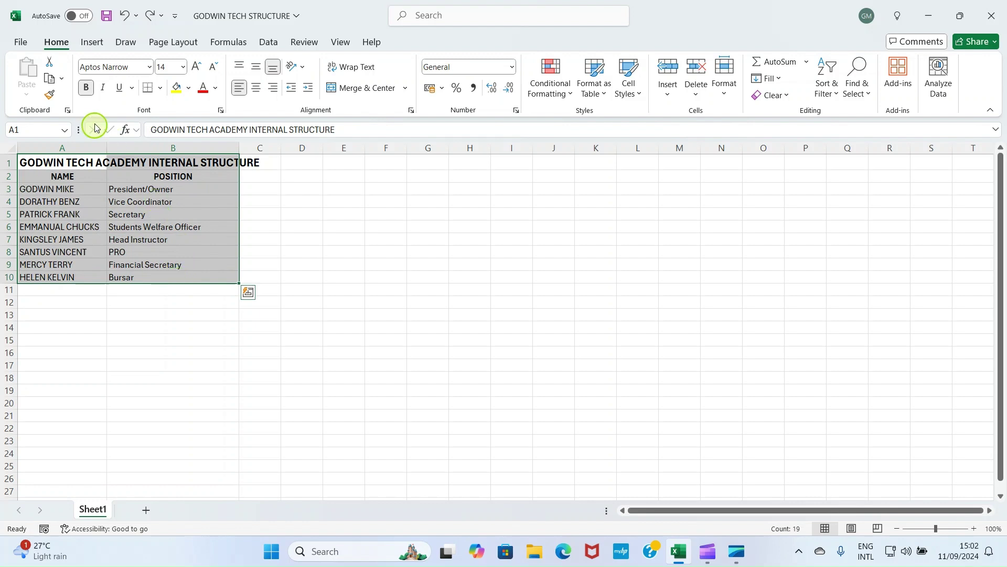
click(51, 79)
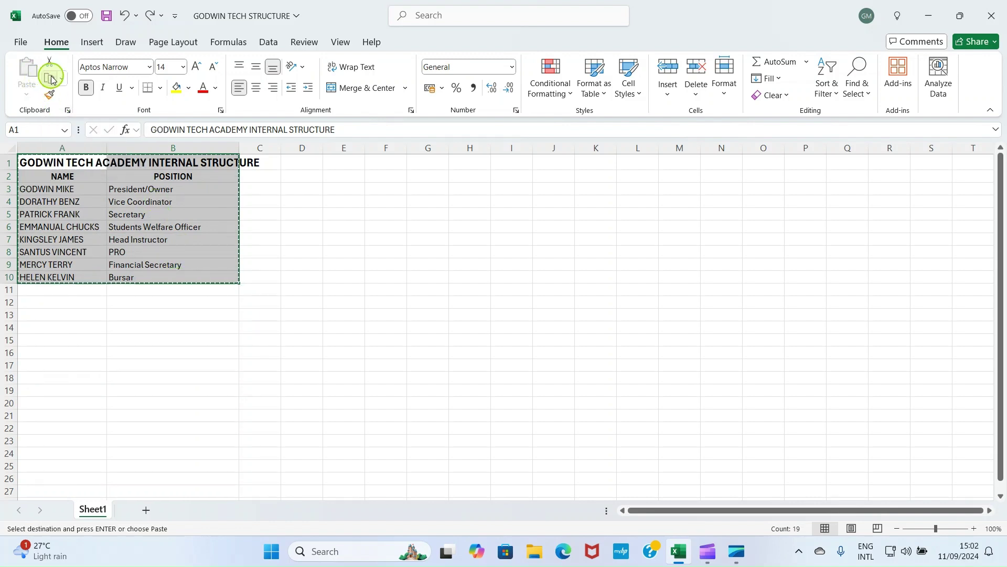
click(389, 339)
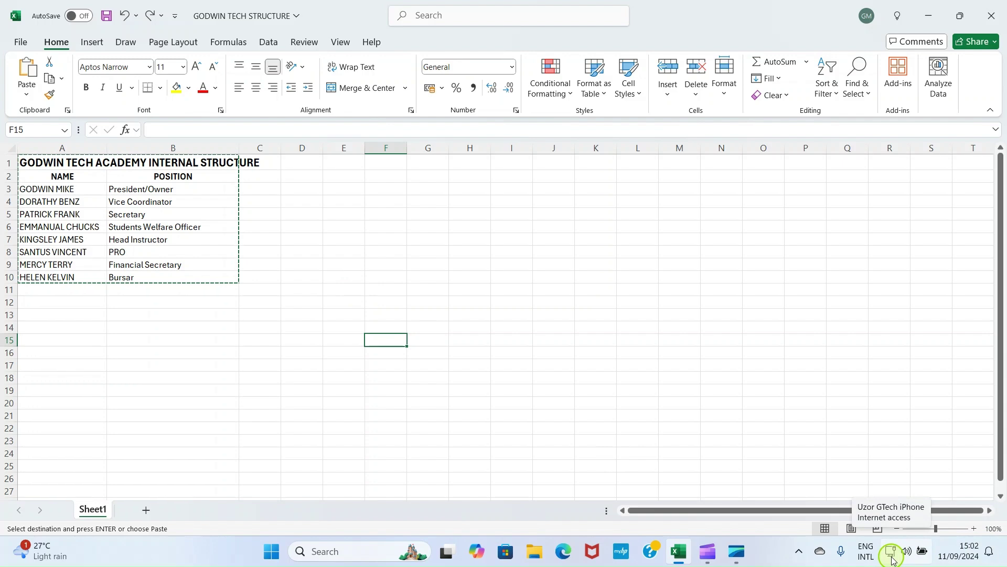
- Minimize Excel, launch Chrome and load thebricks.com
click(925, 10)
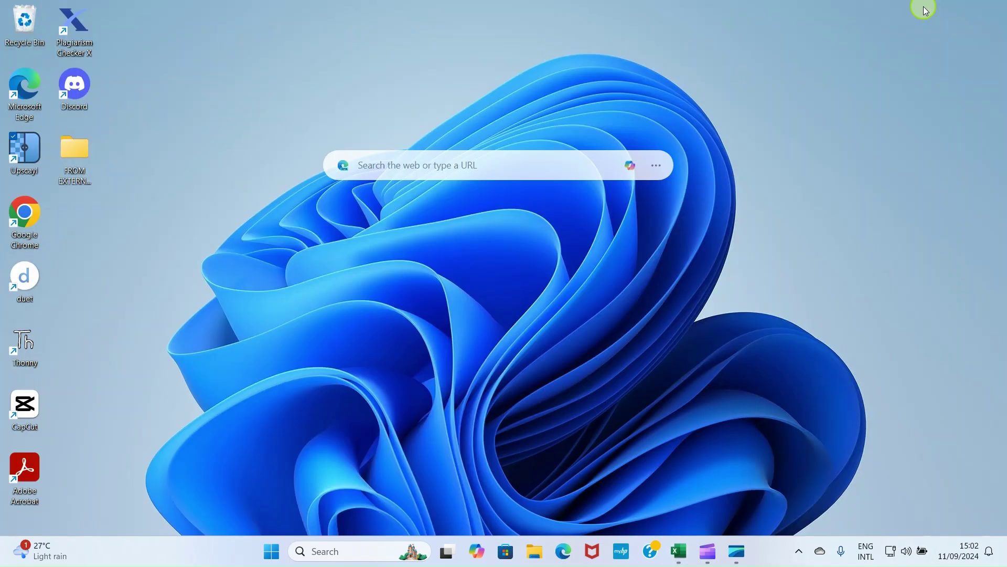
click(21, 236)
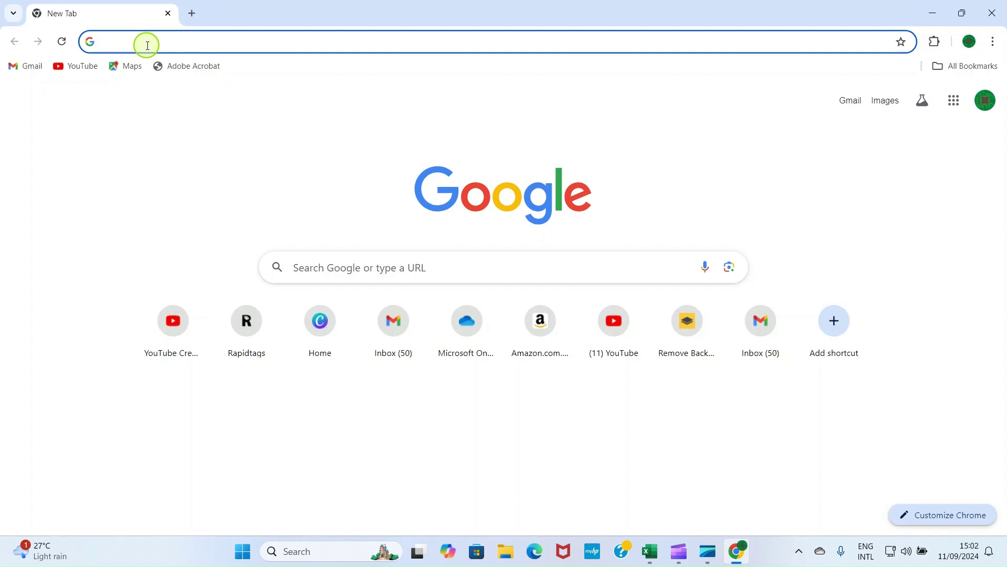
text(thebricks.com)
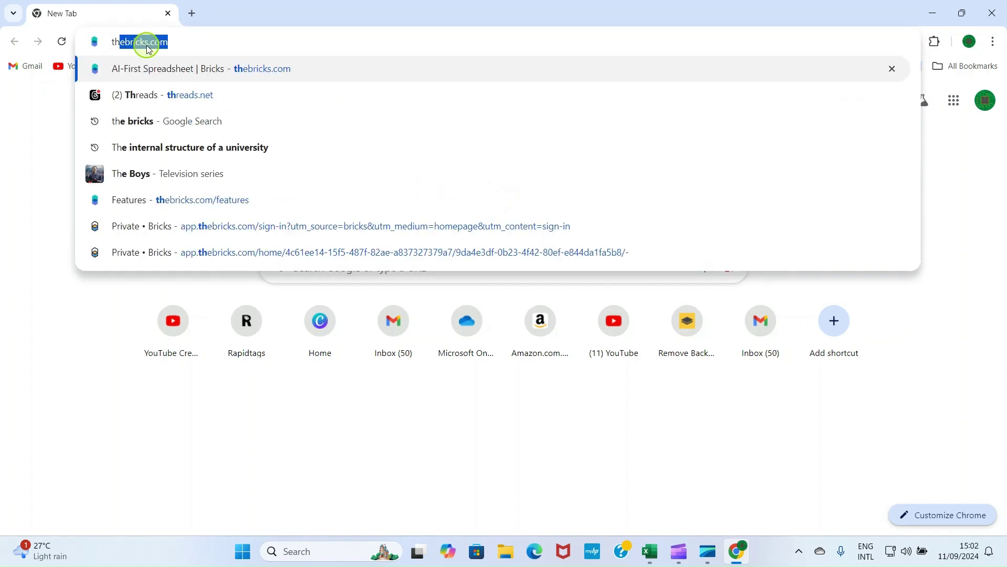
click(175, 37)
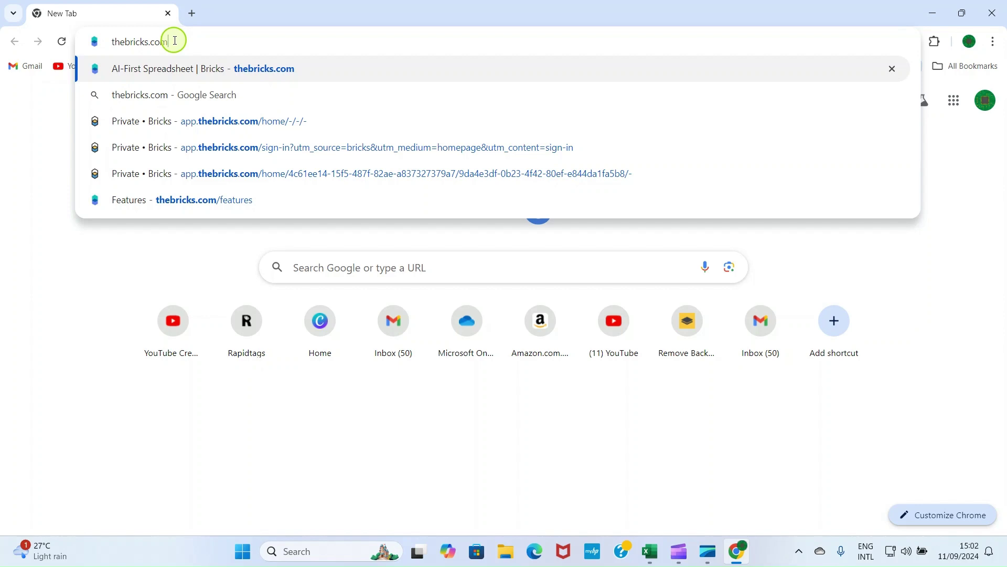
key(Return)
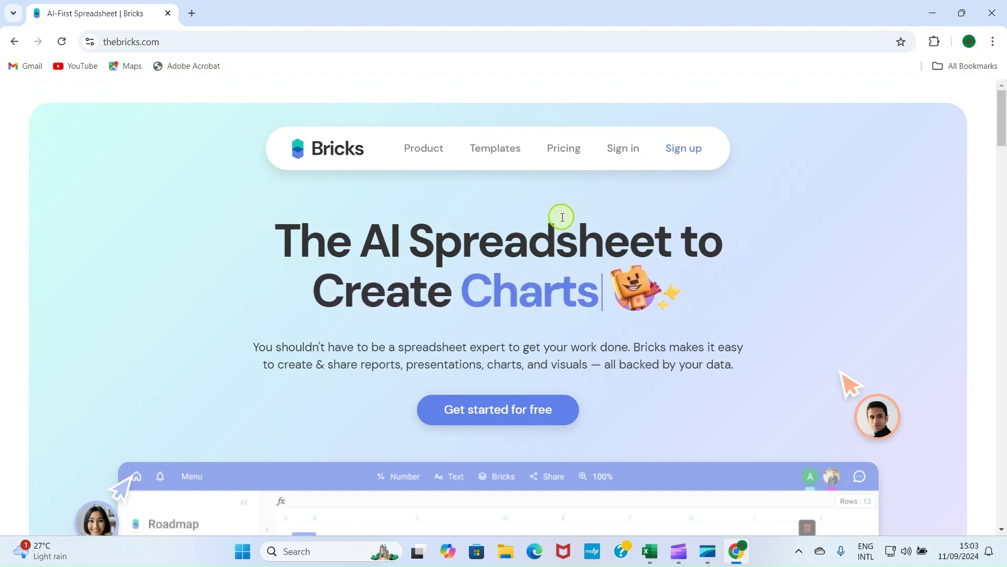
- Sign in to Bricks and create a new private file, Private 1
click(621, 150)
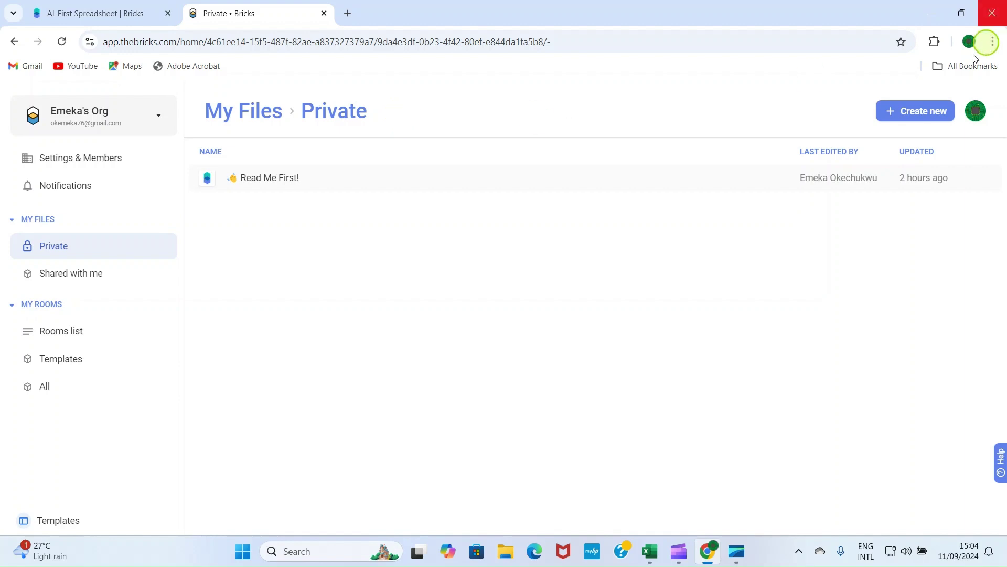
click(923, 116)
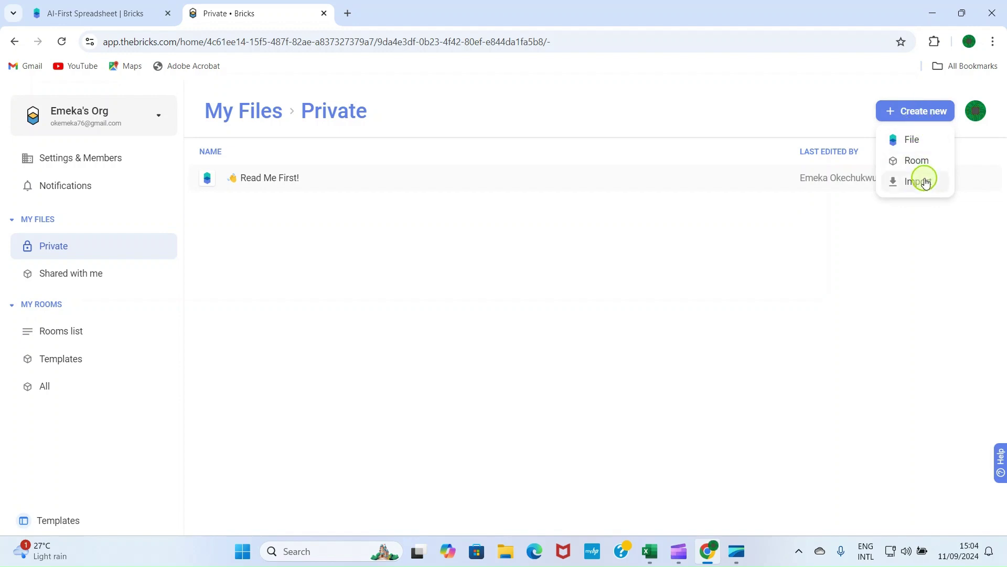
click(913, 145)
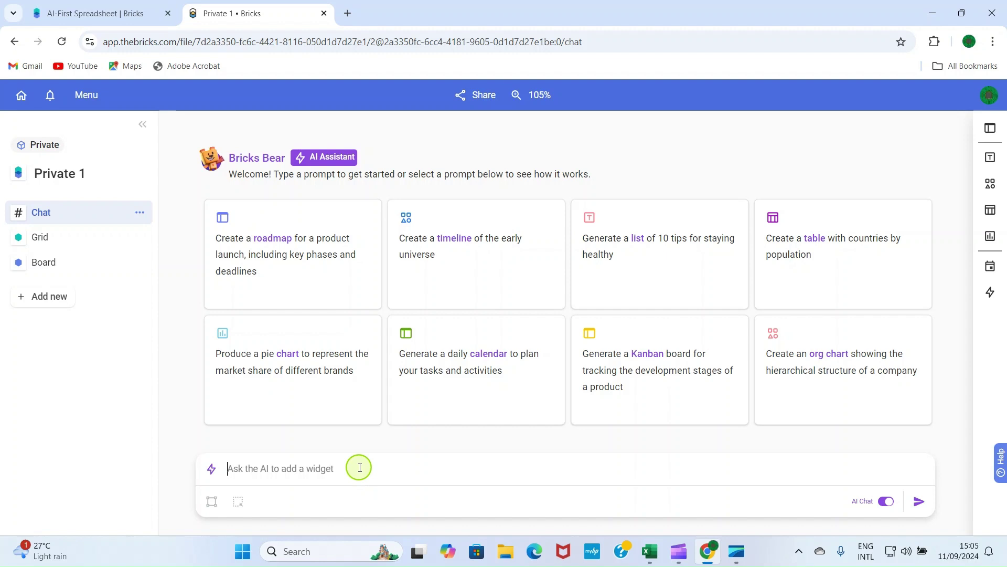
- Enter 'Create org chart' into the Bricks AI chat prompt
text(c)
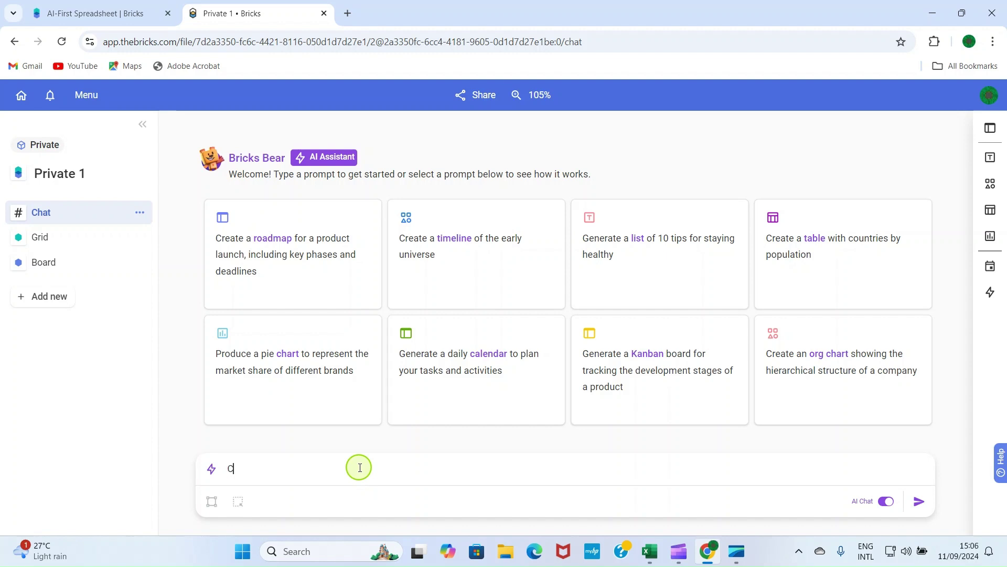
text(eate or)
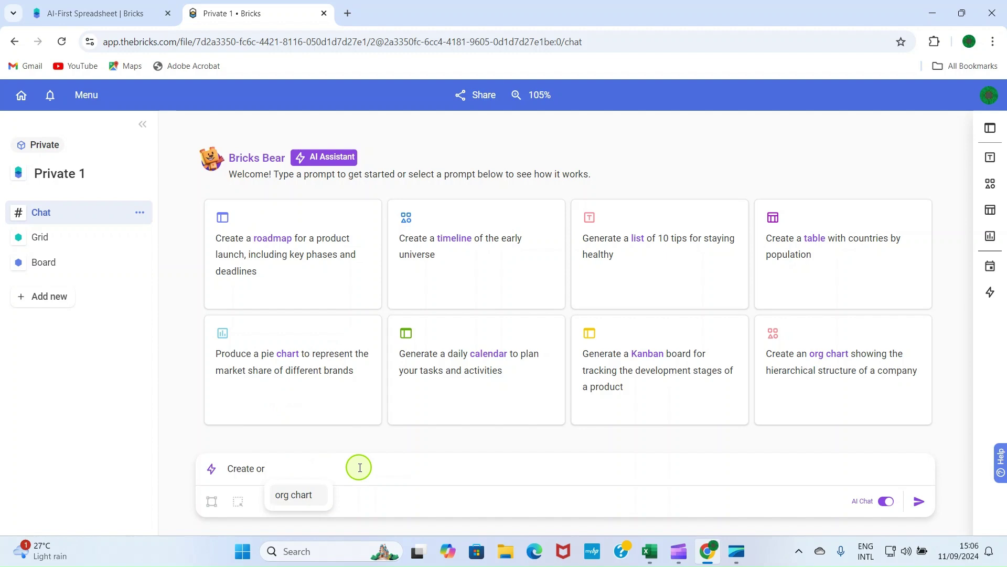
text(g cha)
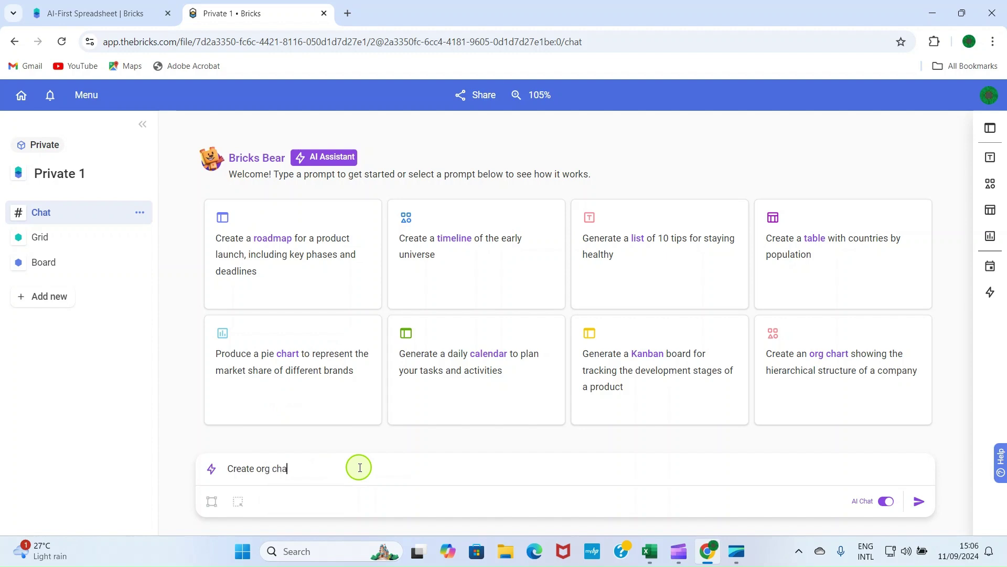
text(rt)
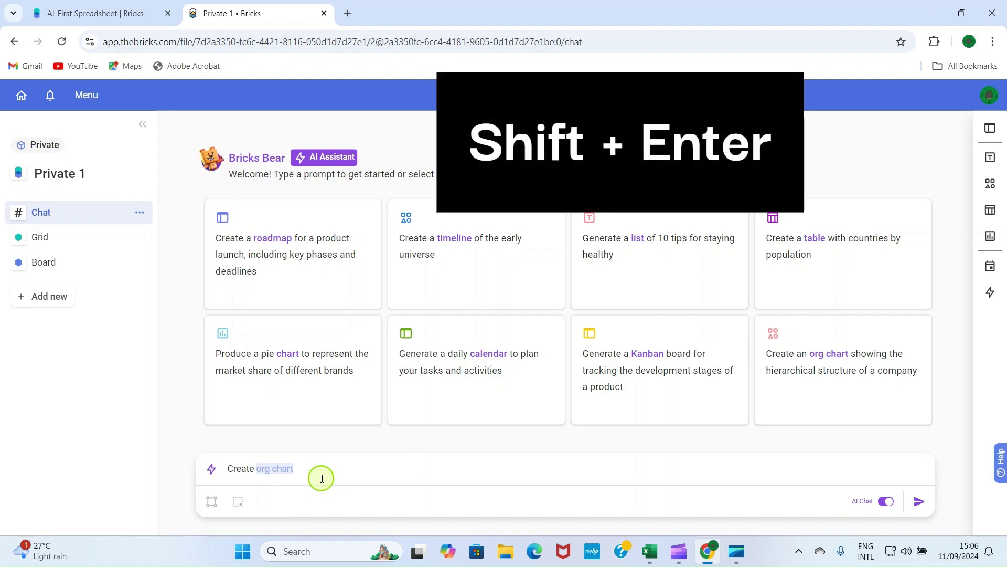
- Add a new line and paste the Godwin Tech staff list under the prompt
key(shift+Return)
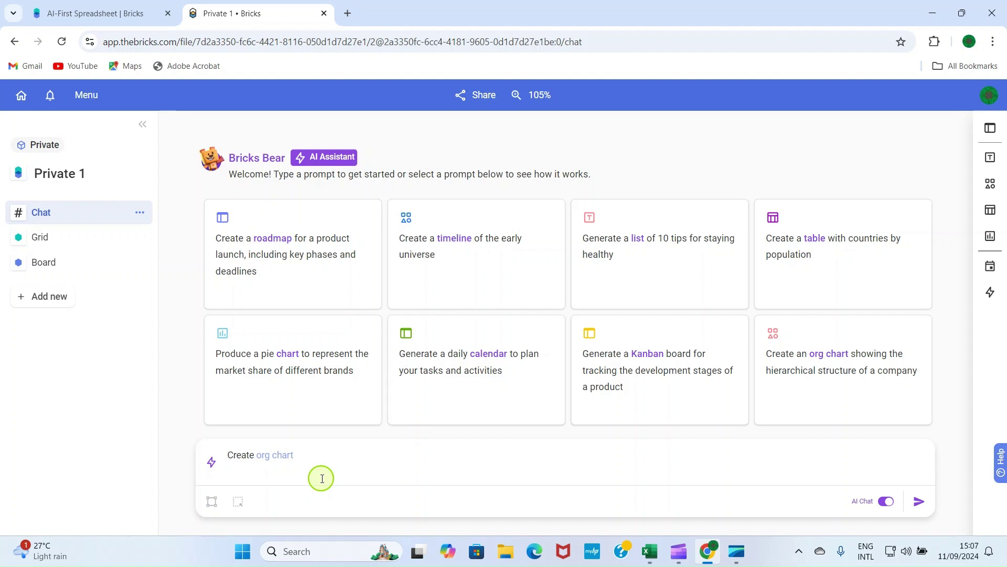
key(ctrl+v)
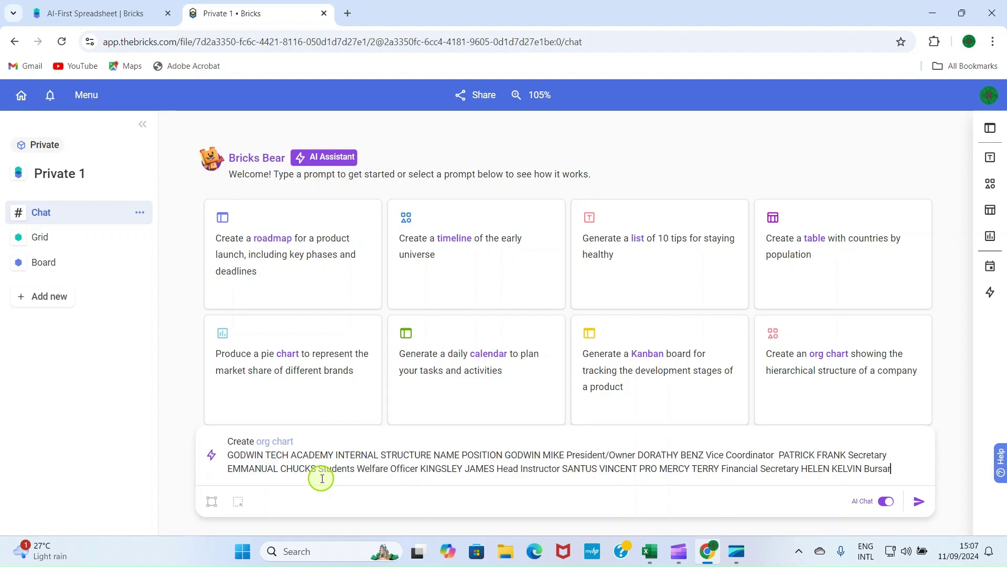
- Send the org chart request to Bricks Bear and scroll to the generated chart
click(919, 502)
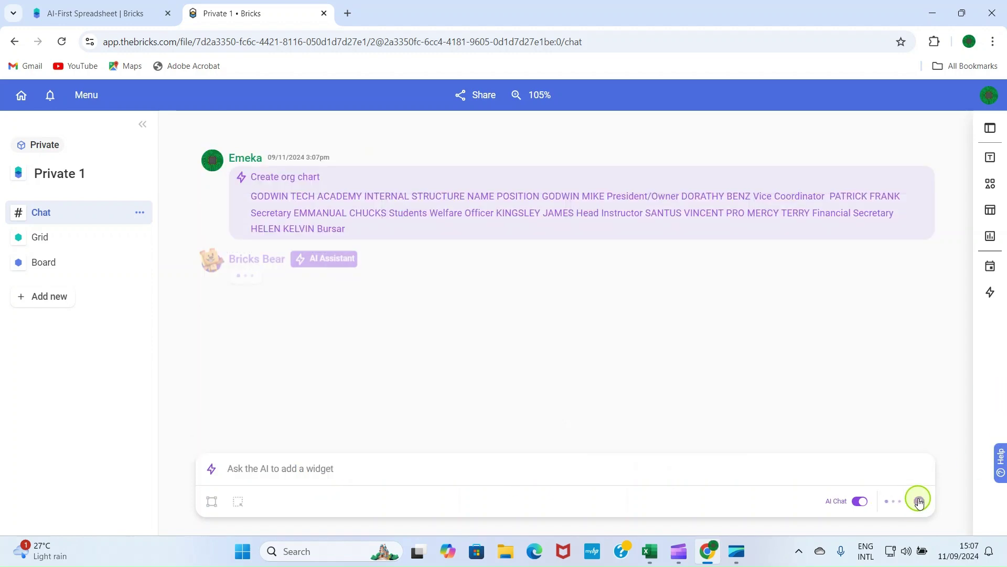
scroll(755, 319, up, 3)
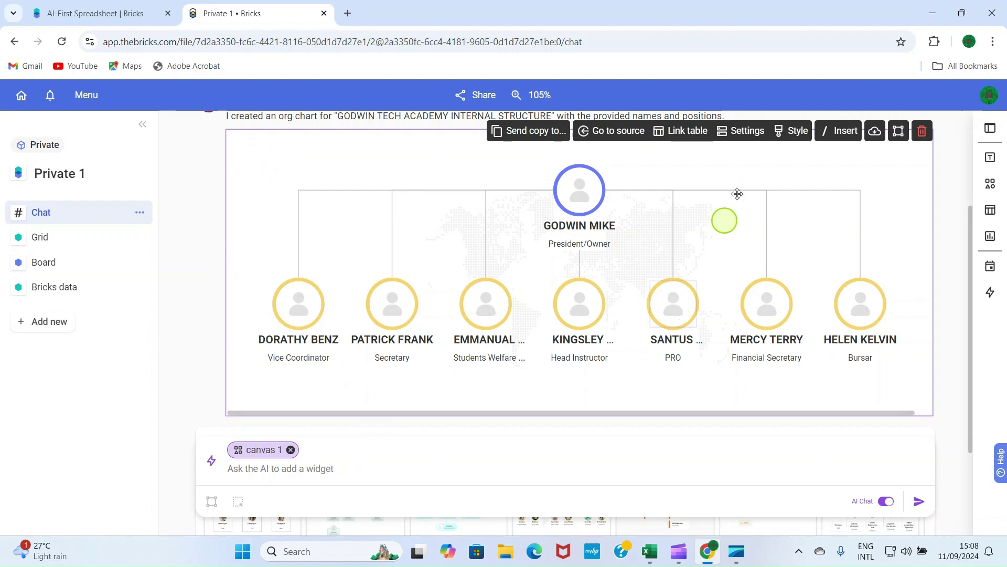
- Preview a card-style Org Chart template, then close the style panel to view it
click(790, 136)
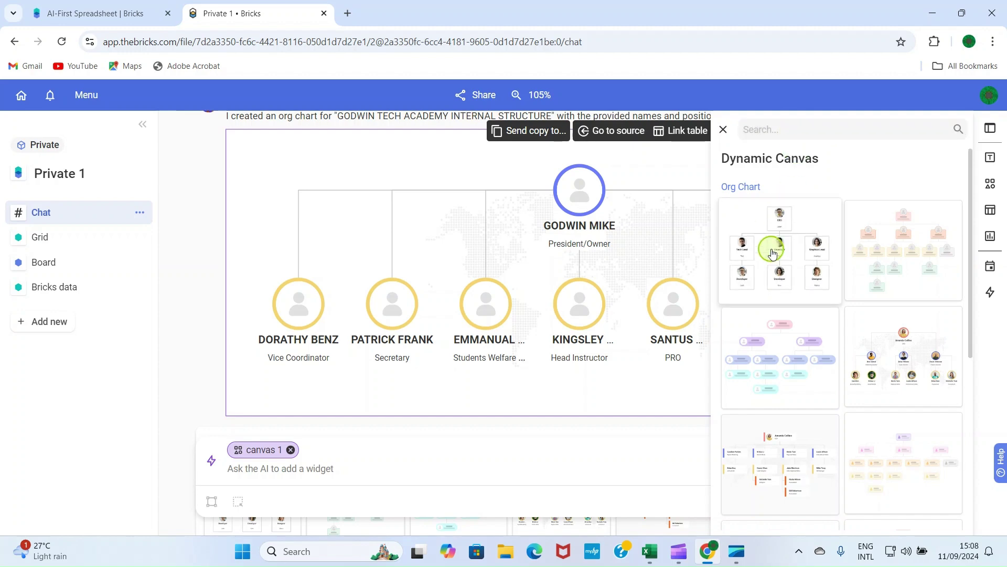
click(772, 254)
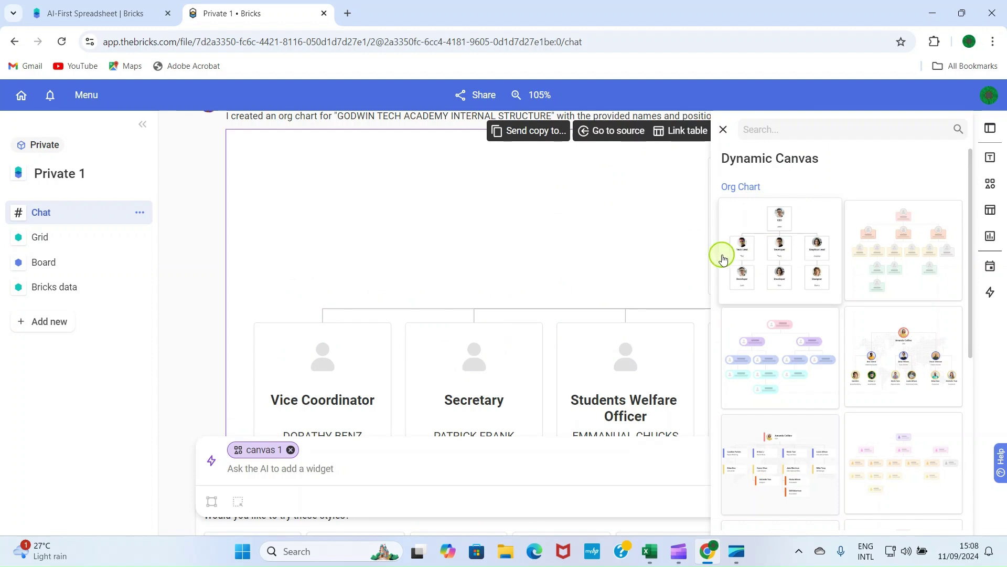
click(573, 236)
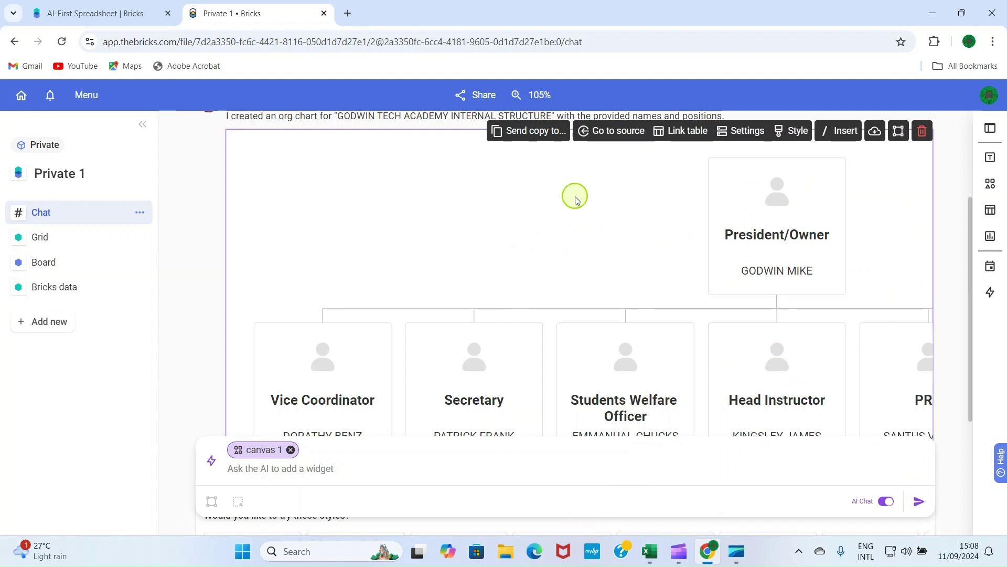
- Compare the colored-bar, world-map, photo-card and pill templates, then apply the pink card style
click(795, 132)
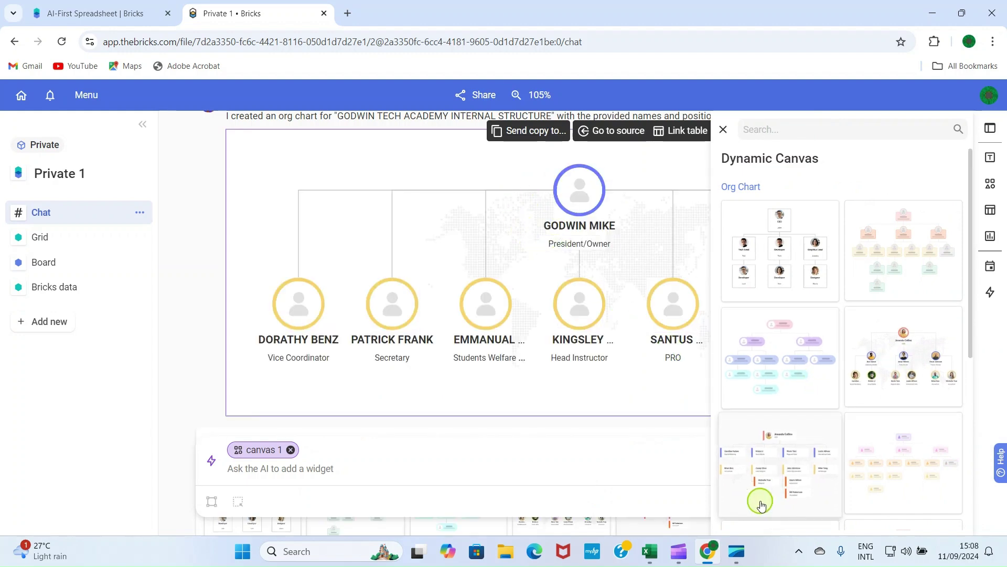
click(775, 462)
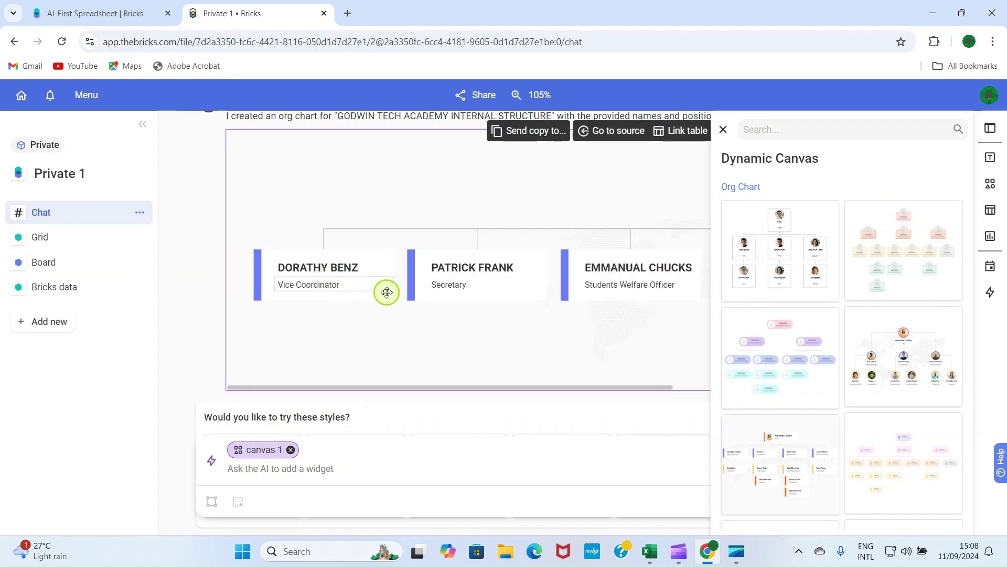
click(906, 457)
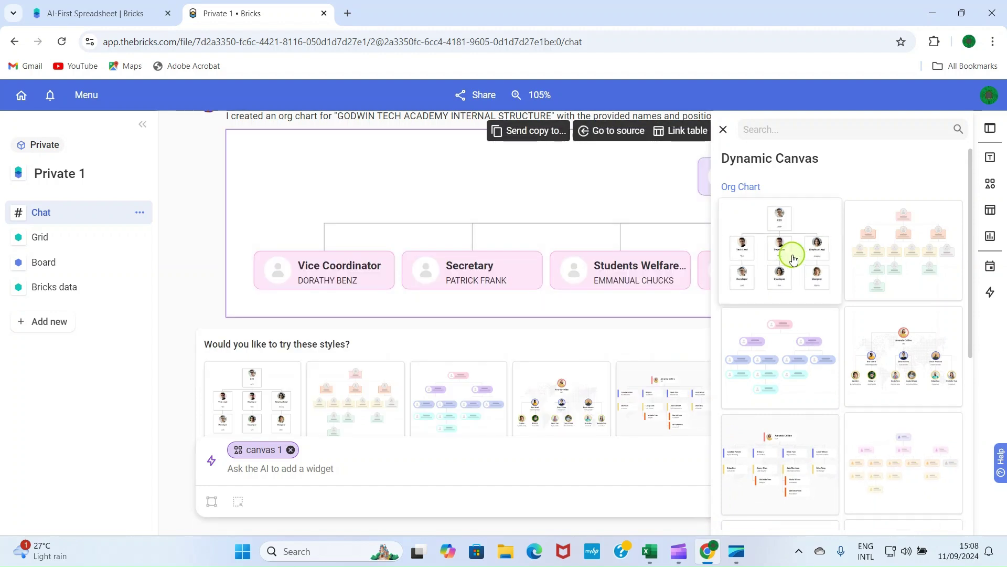
click(900, 350)
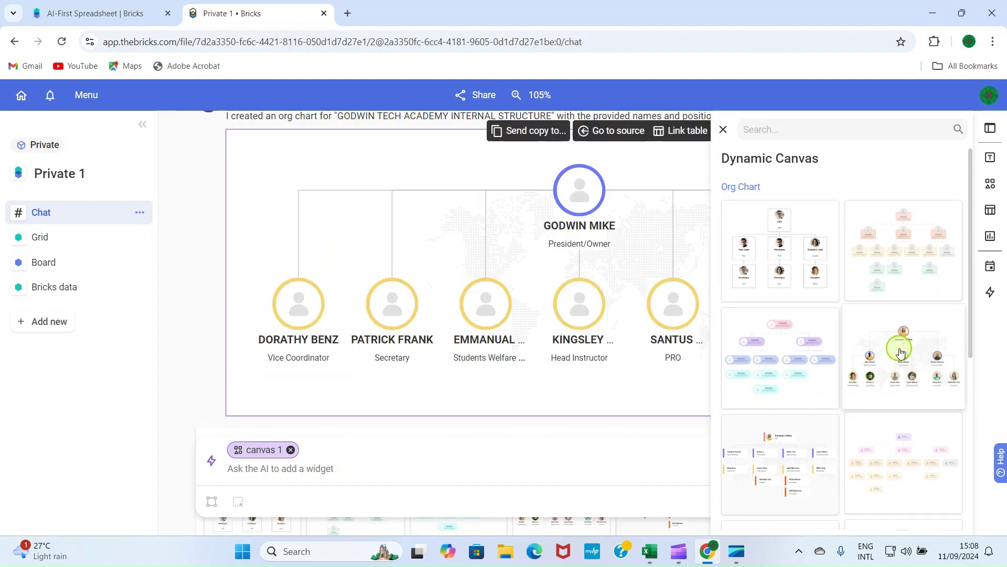
click(793, 272)
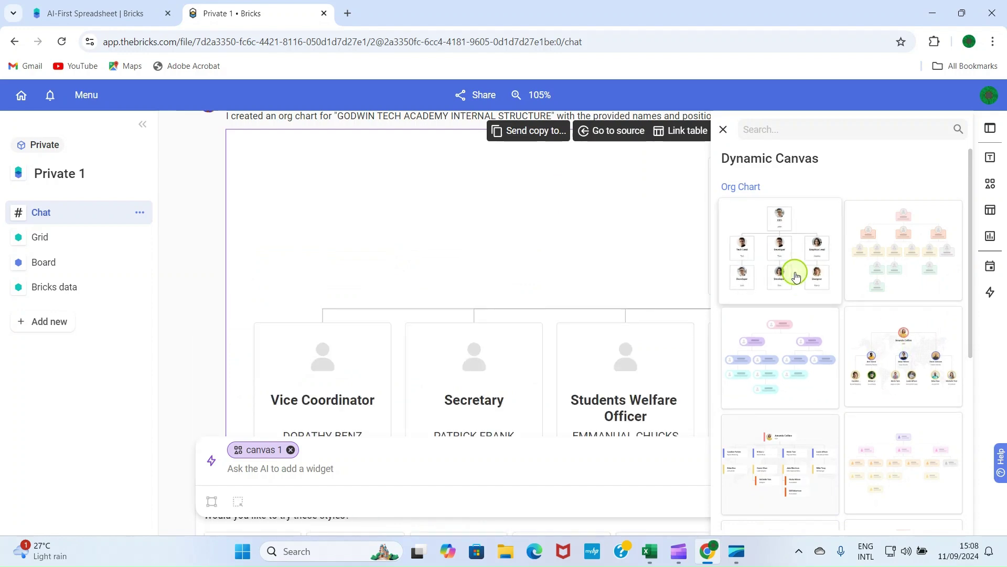
click(801, 382)
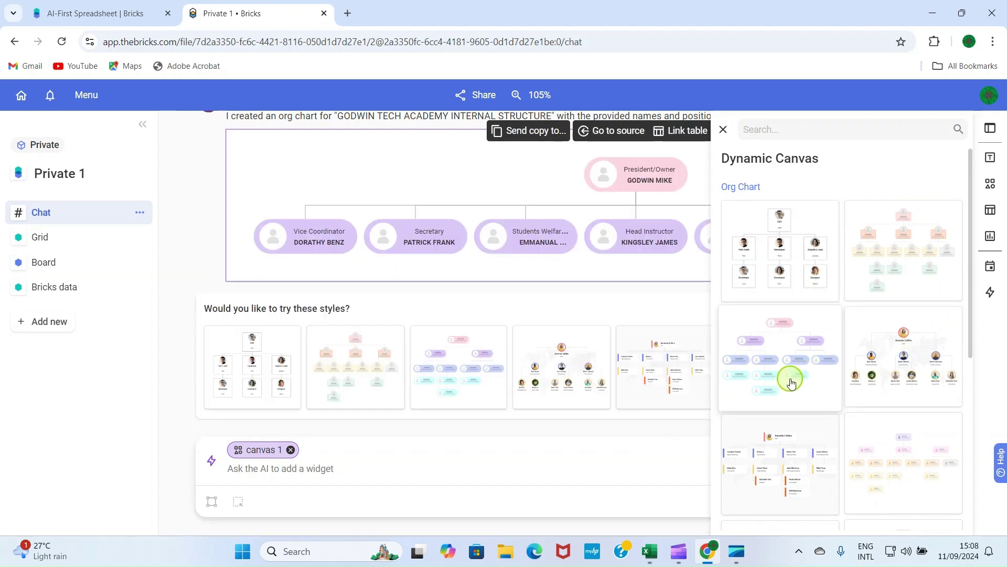
click(770, 473)
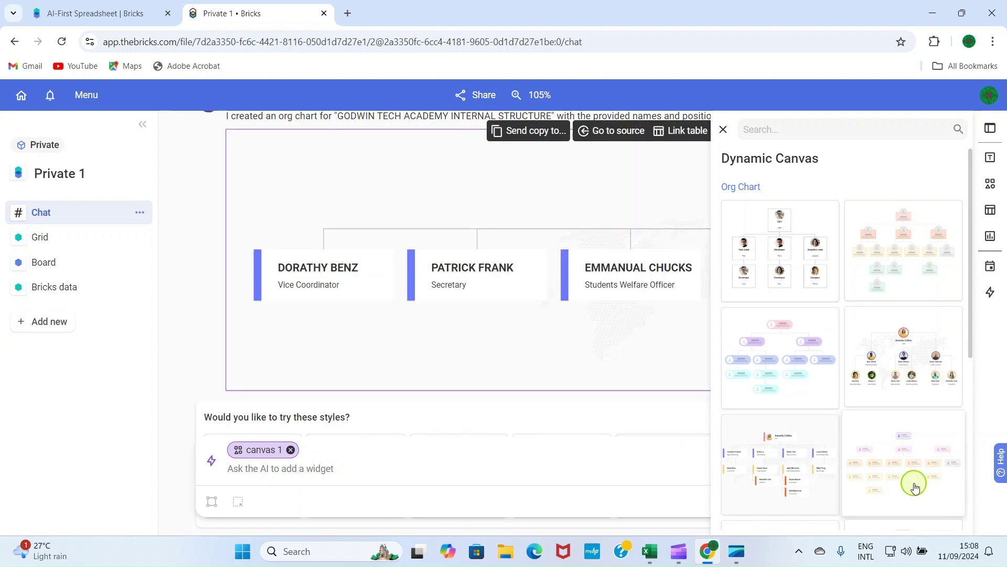
click(914, 484)
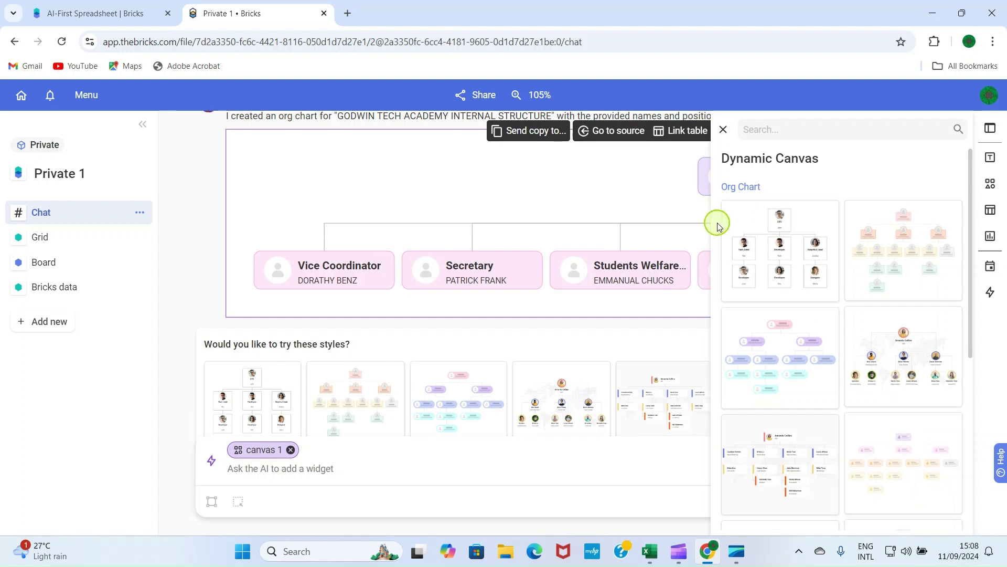
click(725, 129)
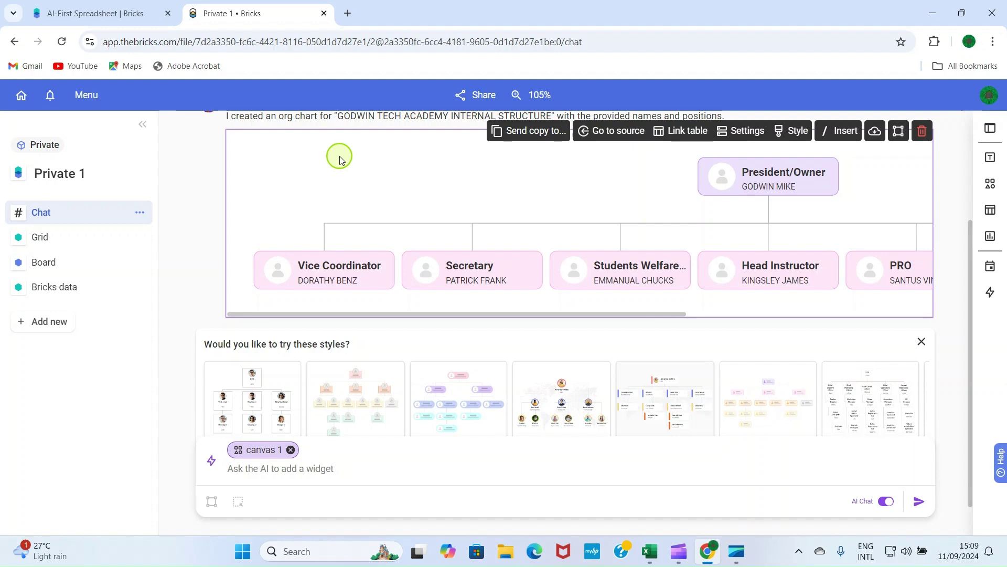
- Export the pink-card org chart as a PNG image
click(874, 132)
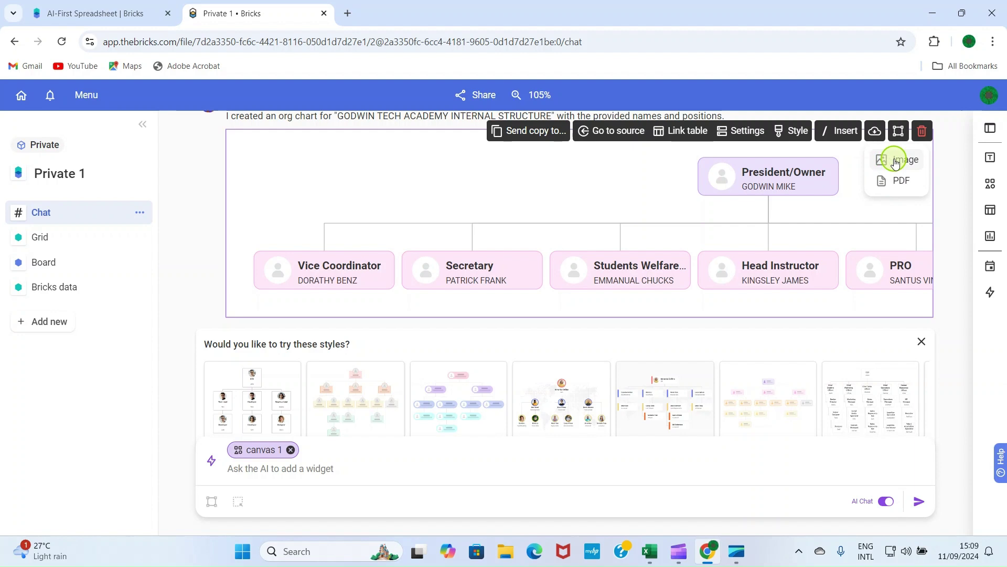
click(896, 162)
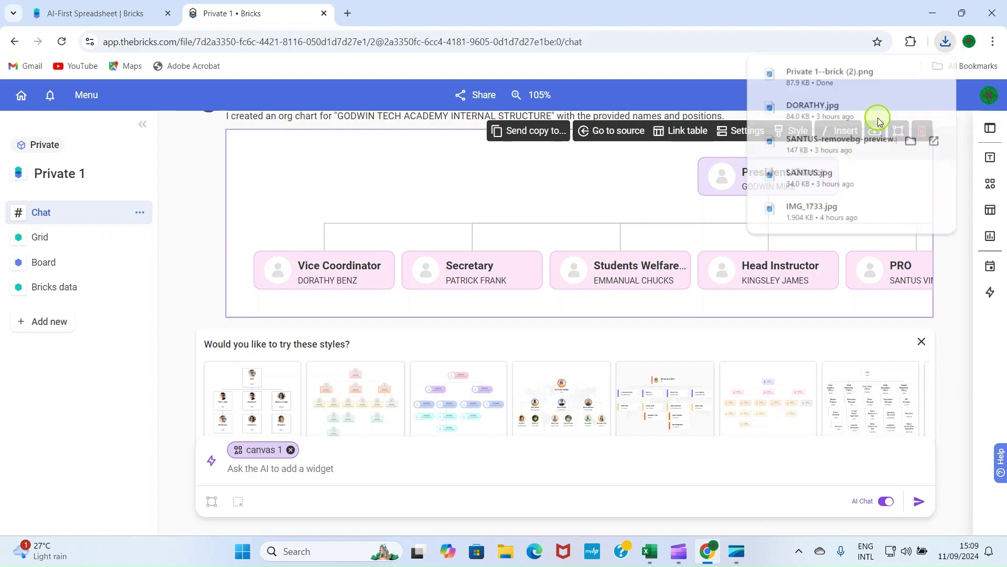
- Open the downloaded org chart PNG in Photos and maximize it for inspection
click(827, 75)
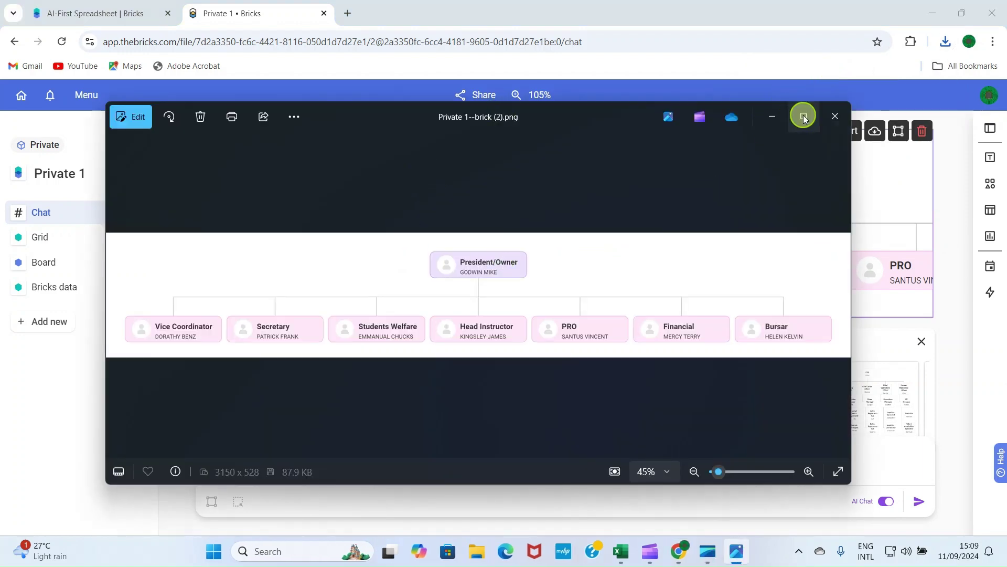
click(804, 116)
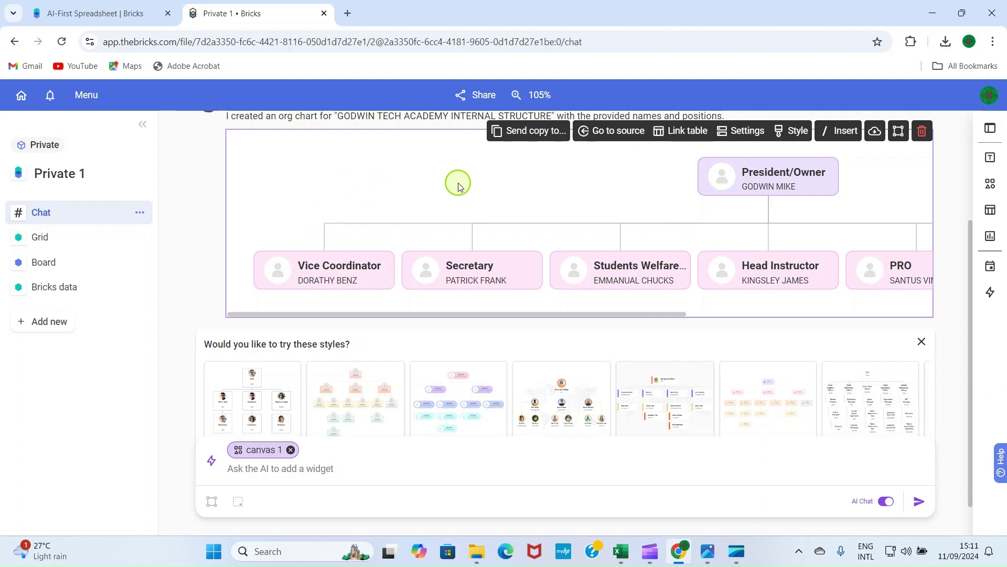
- Switch the org chart to the world-map style with circular avatars
click(793, 130)
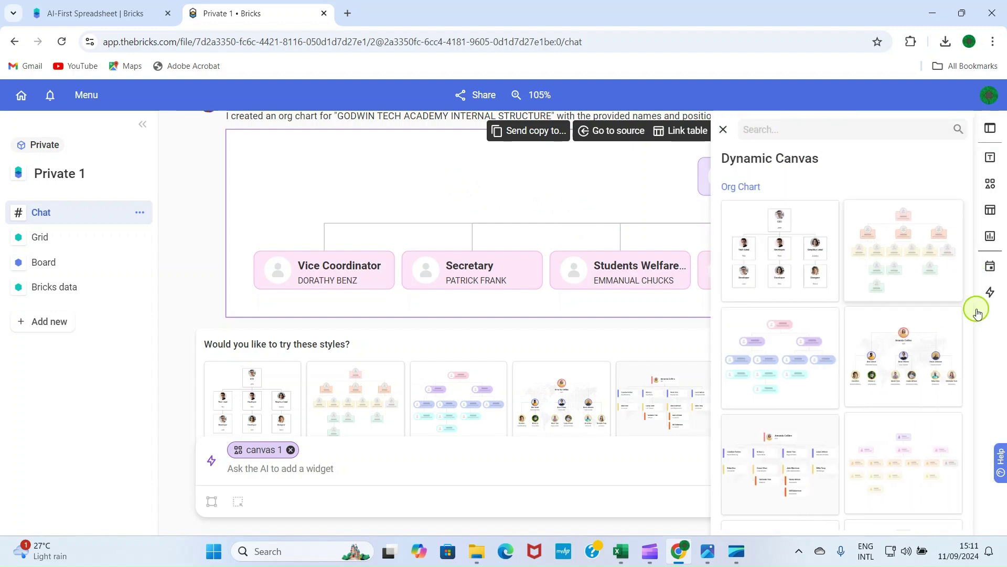
click(913, 361)
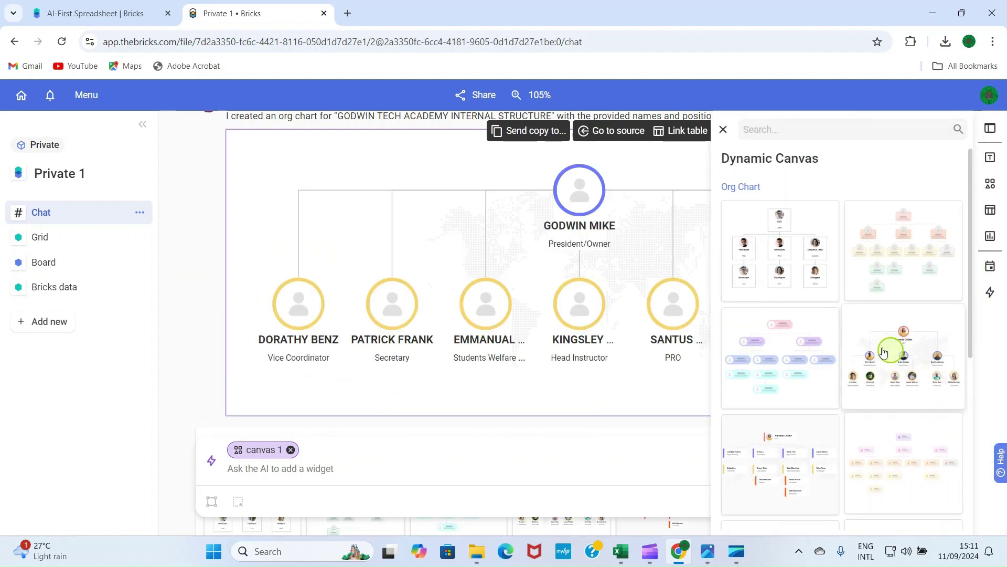
click(724, 129)
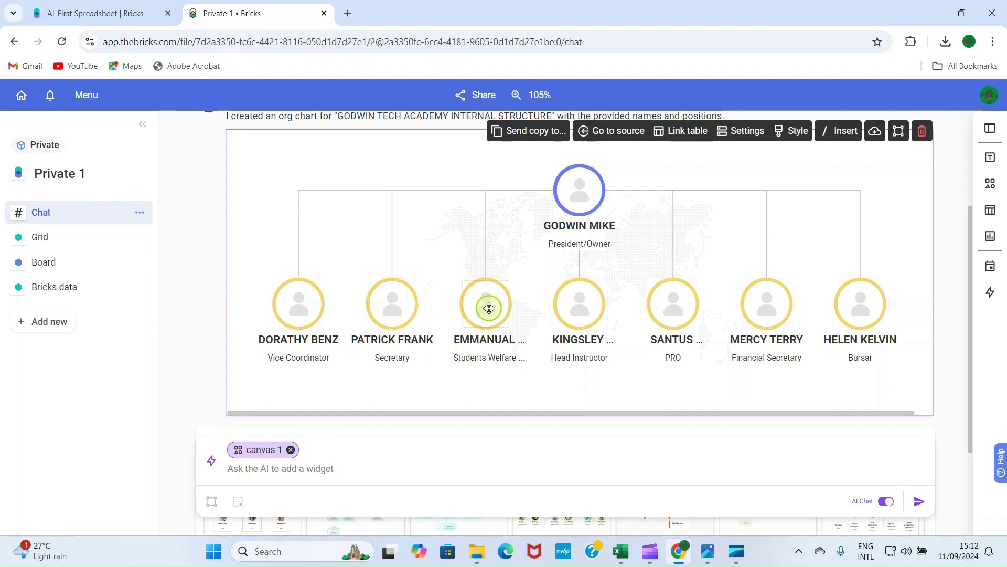
click(390, 306)
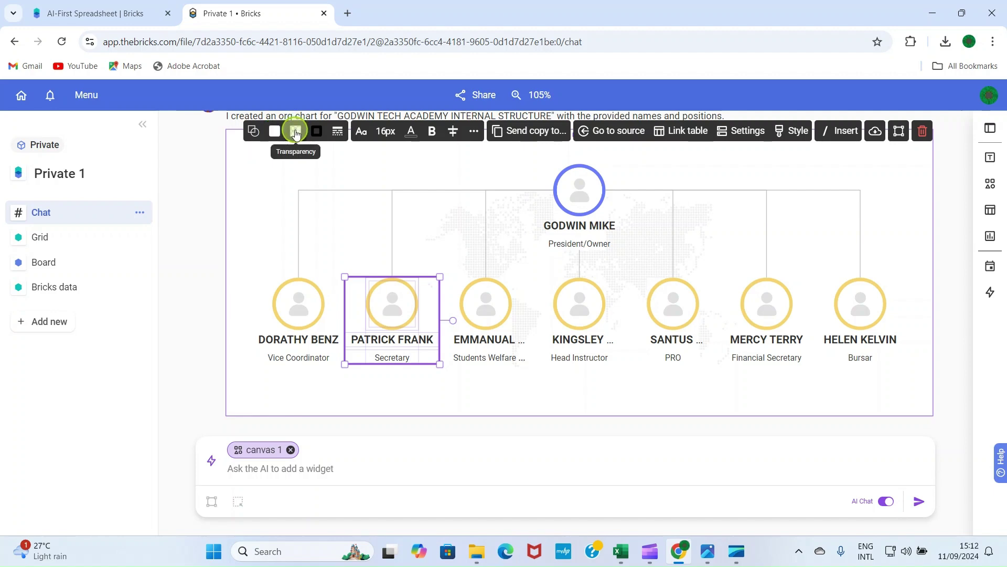
click(252, 196)
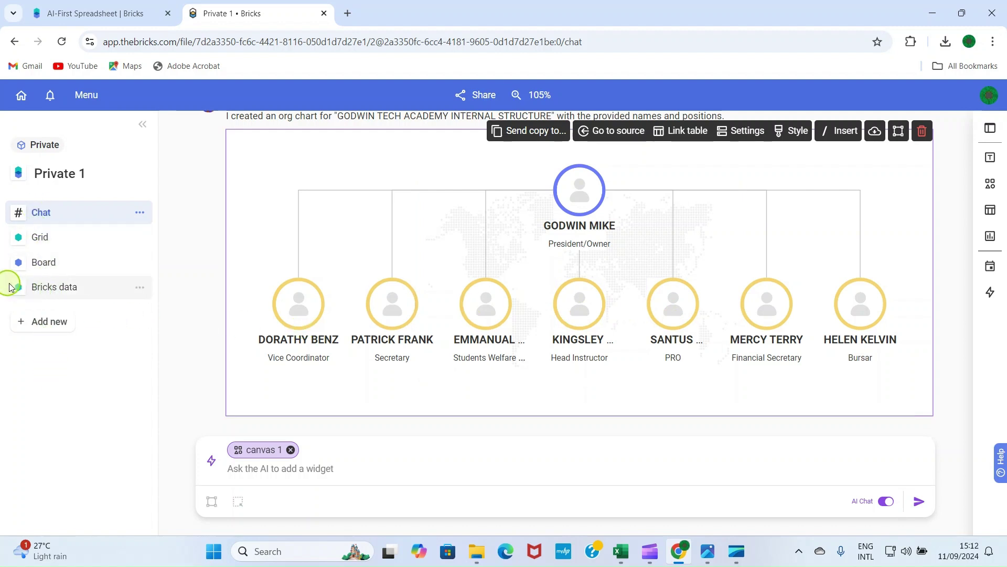
- Go to the Bricks data sheet and select GODWIN MIKE's Image cell E3
click(51, 287)
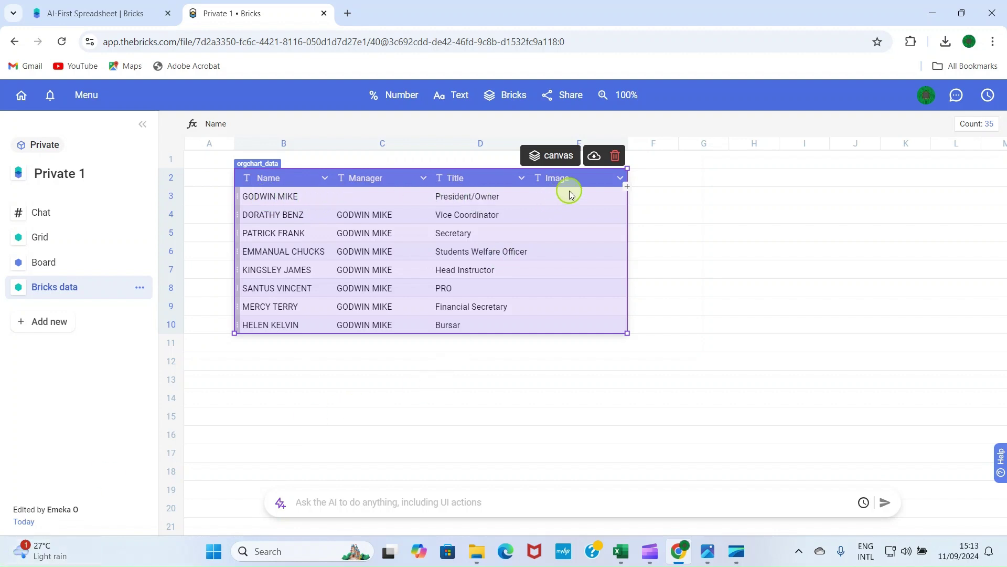
click(552, 201)
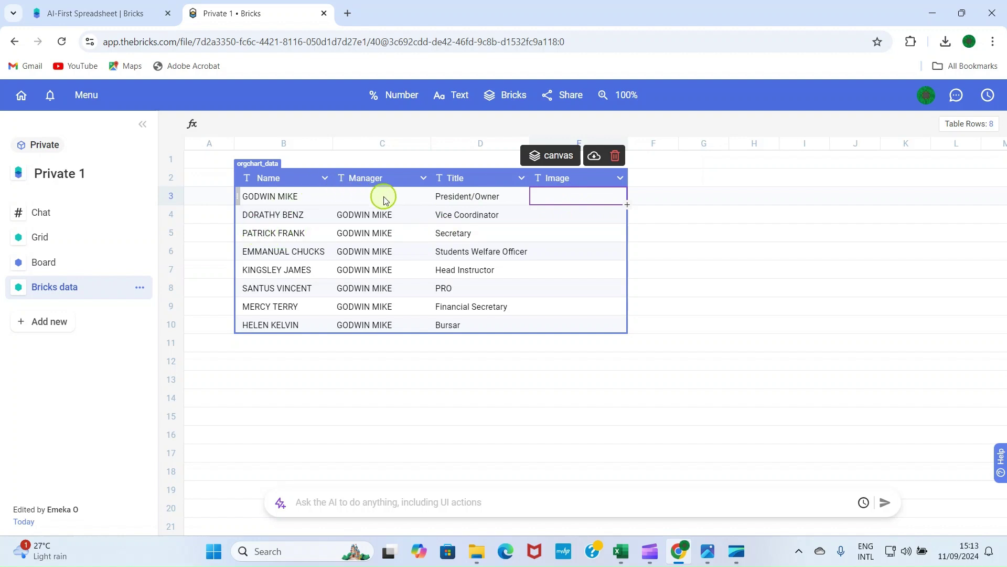
double_click(572, 204)
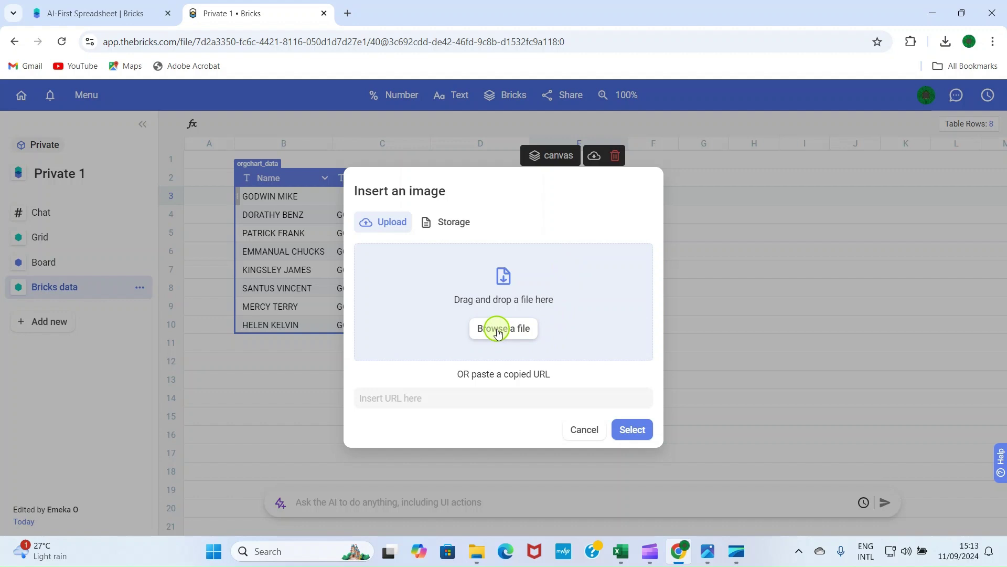
click(498, 333)
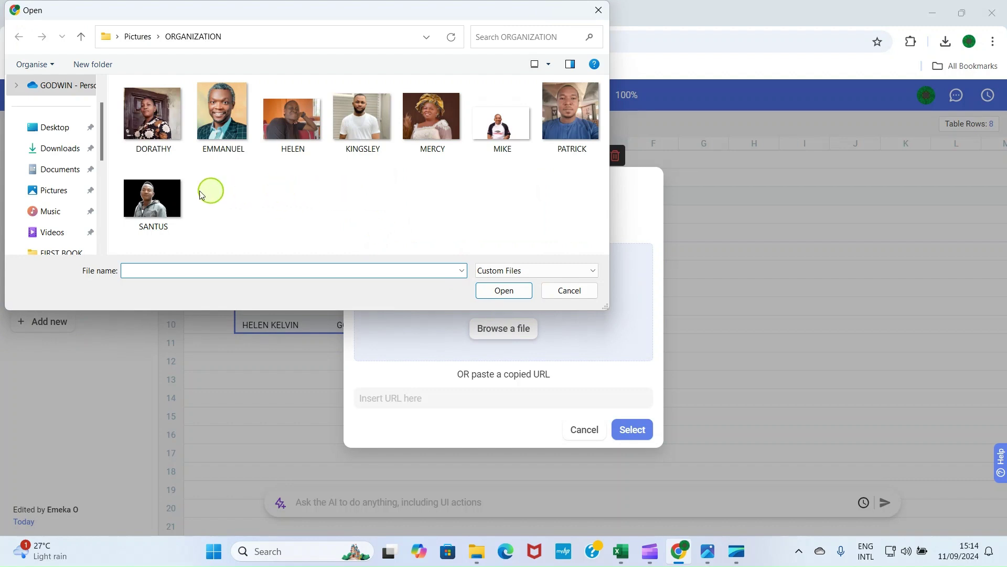
click(57, 190)
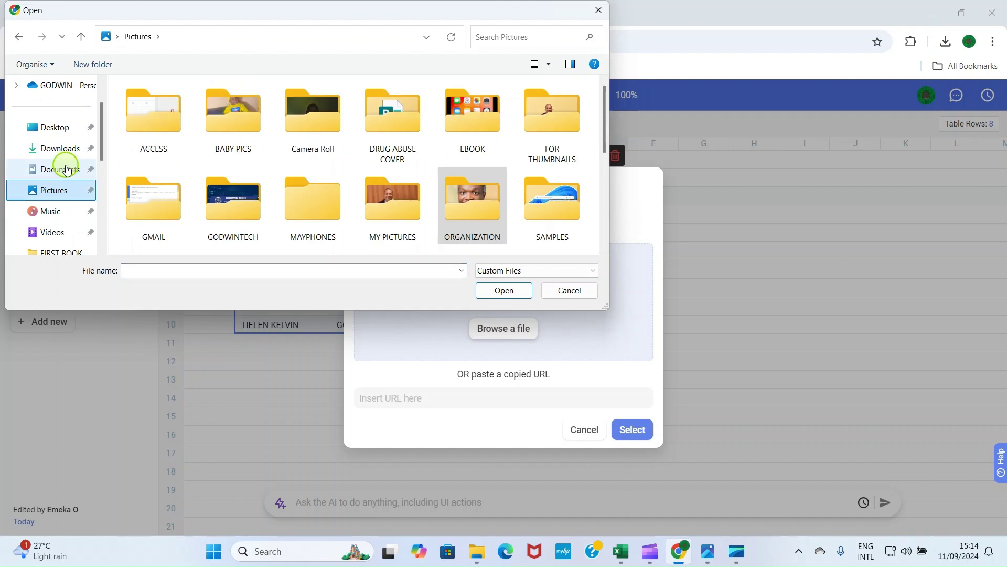
click(66, 170)
click(55, 190)
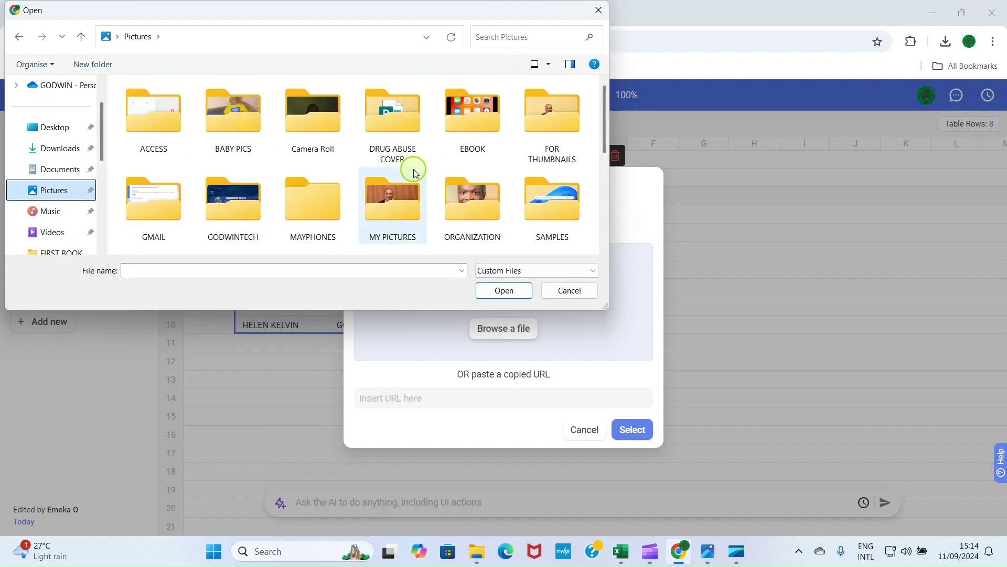
double_click(467, 214)
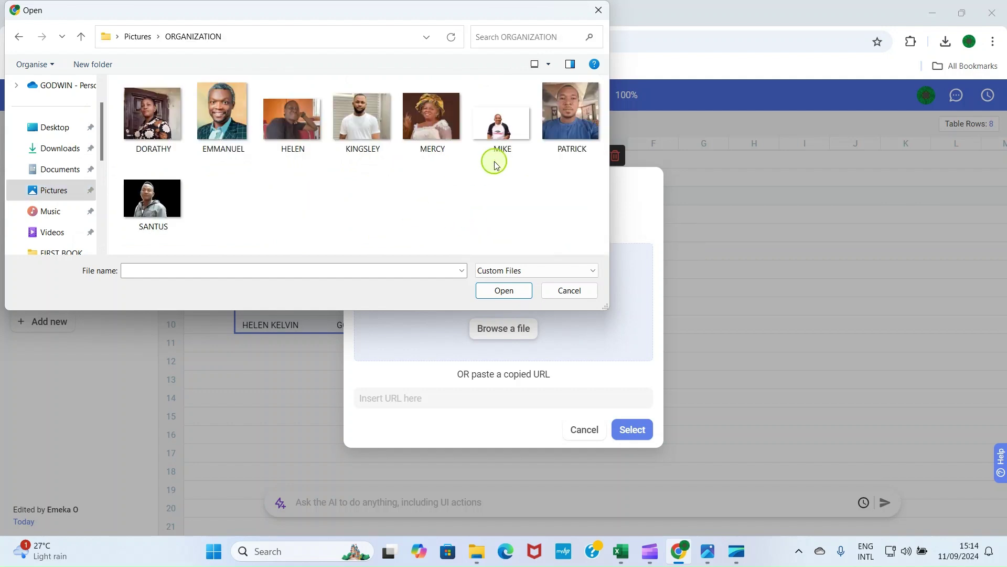
click(513, 157)
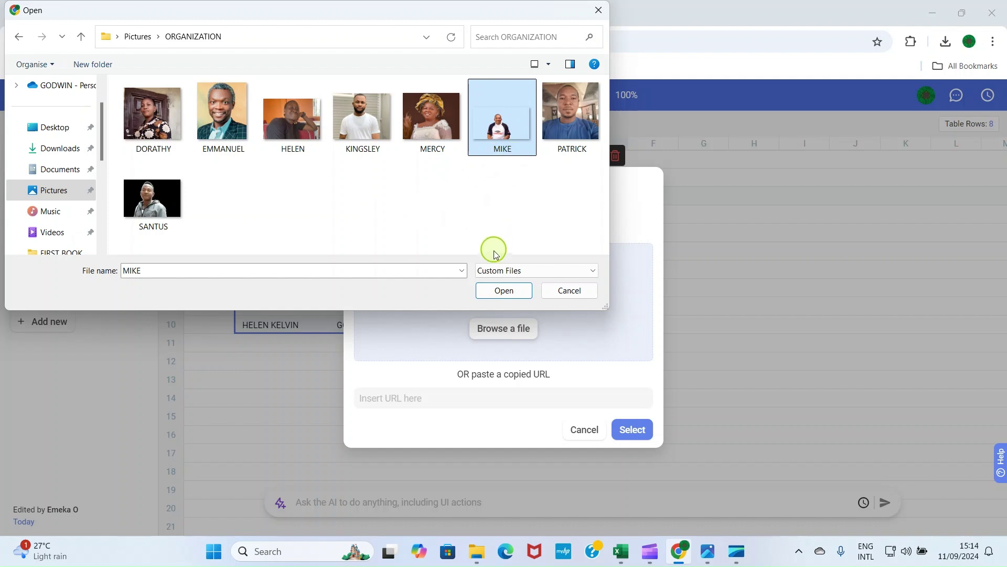
click(504, 291)
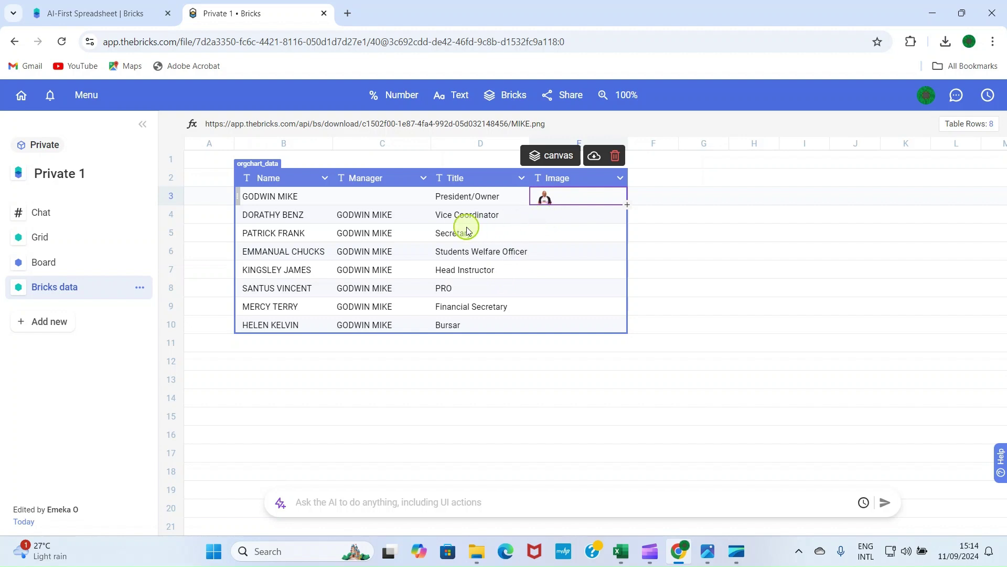
click(576, 215)
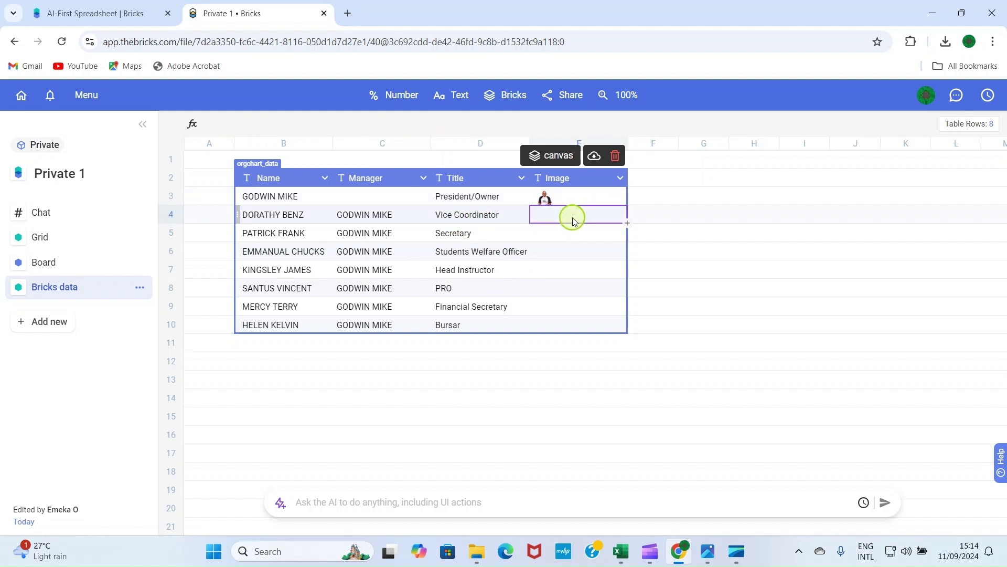
double_click(552, 217)
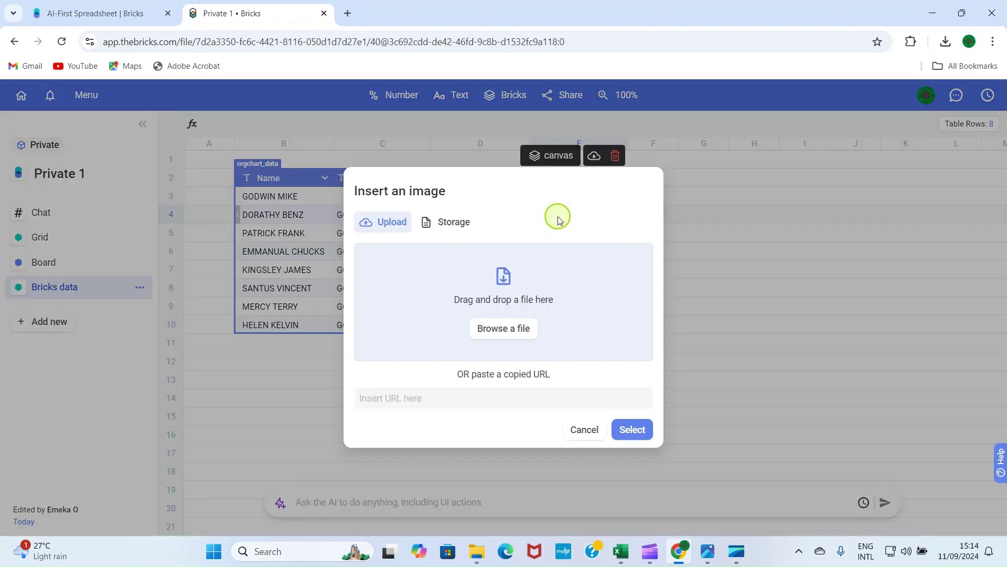
click(524, 343)
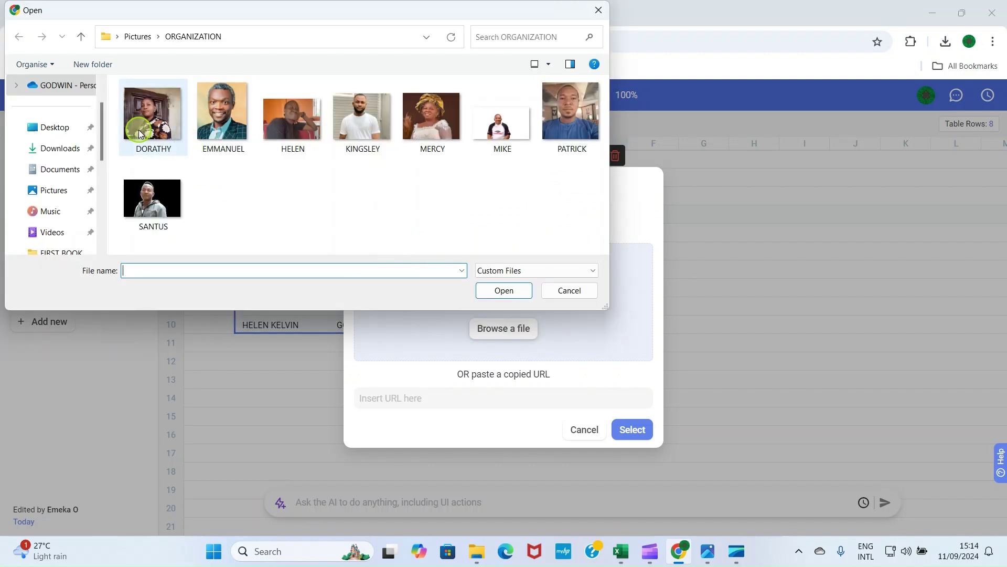
click(158, 135)
click(504, 290)
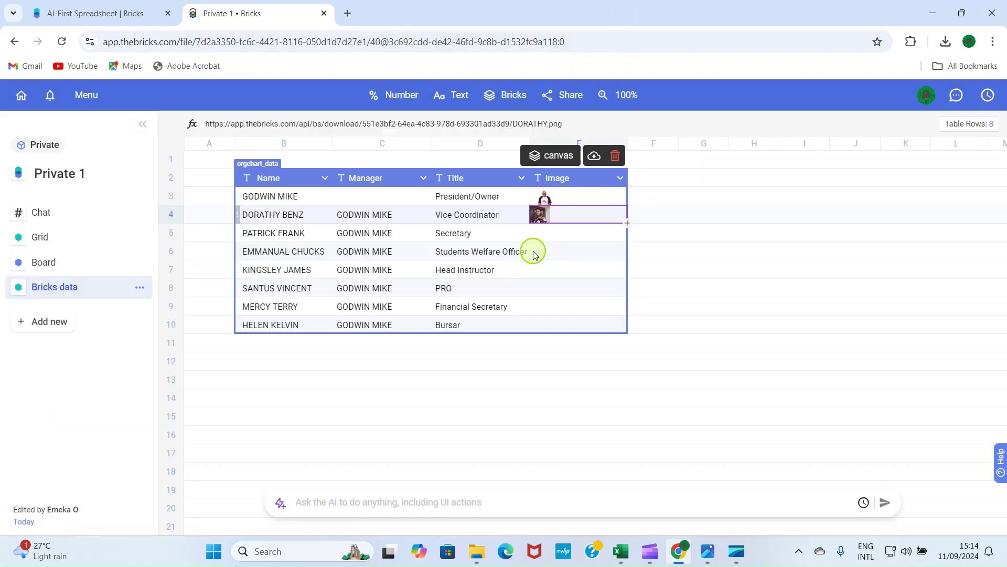
click(559, 241)
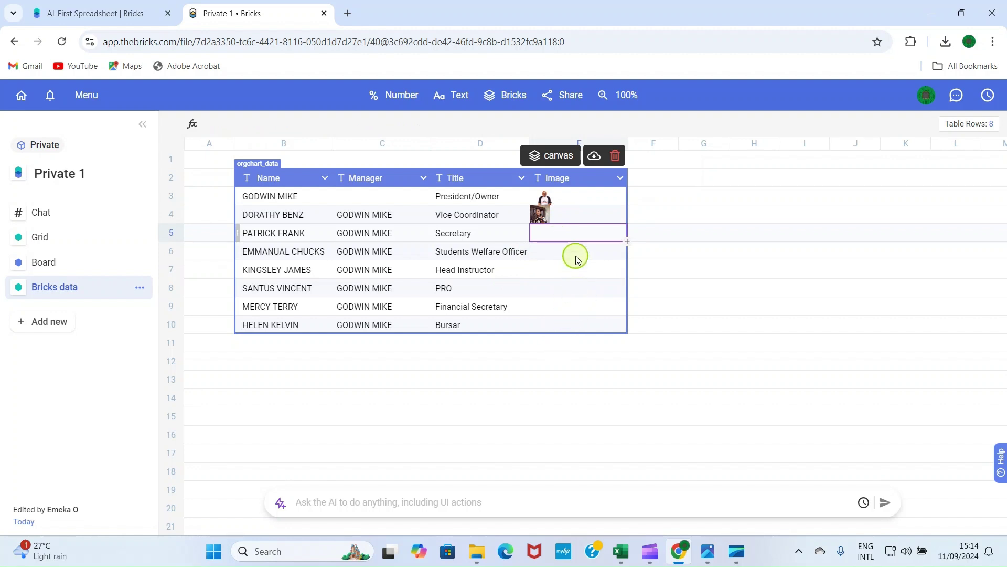
click(591, 321)
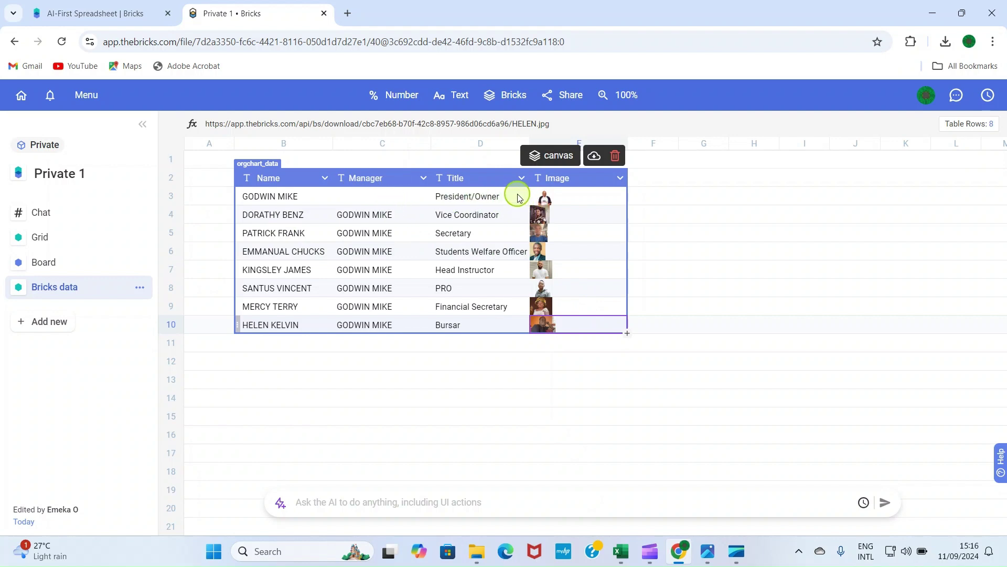
click(42, 213)
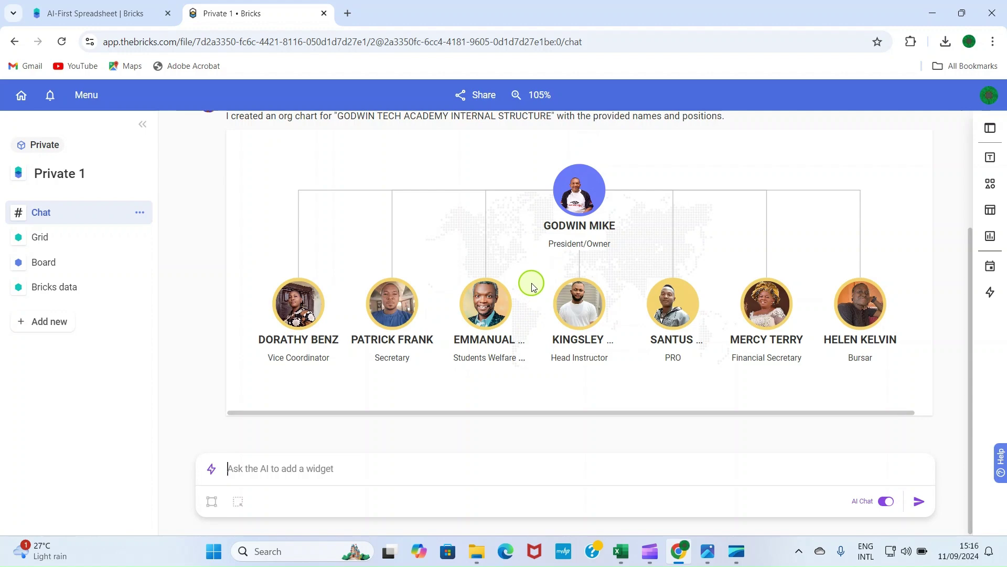
- Select the photo org chart widget in the chat as canvas 1
scroll(540, 281, up, 2)
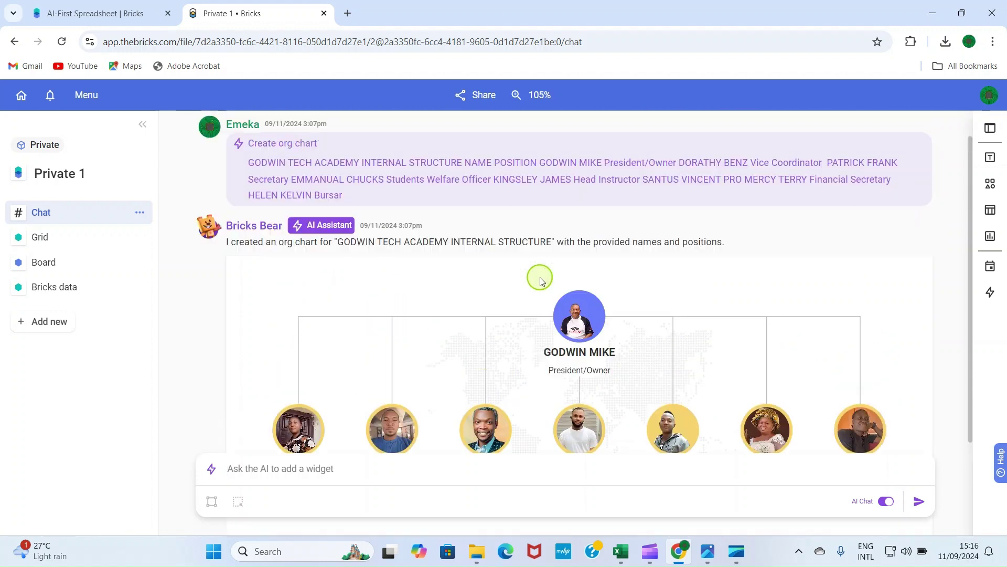
scroll(540, 281, up, 1)
scroll(540, 281, down, 4)
scroll(535, 289, up, 2)
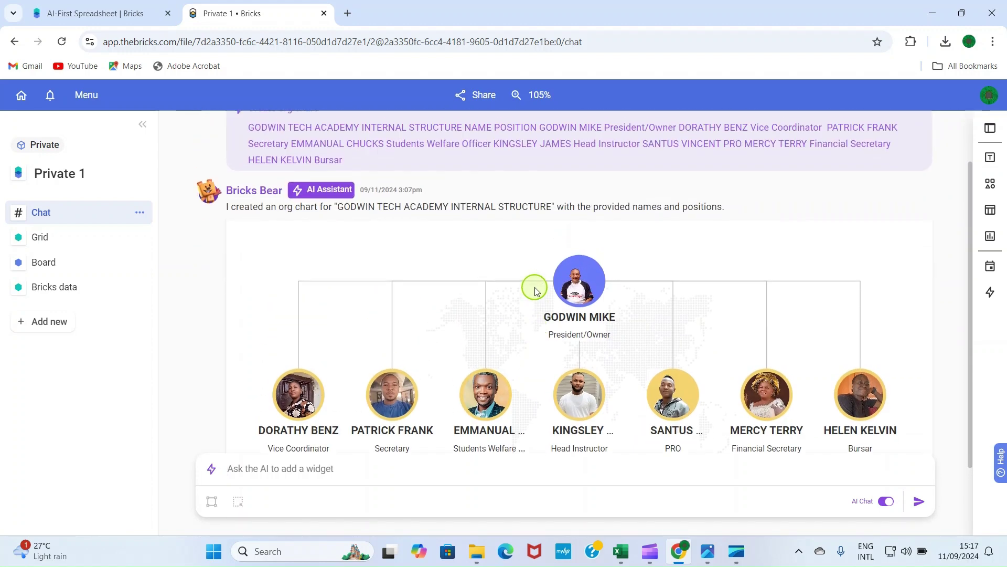
click(323, 256)
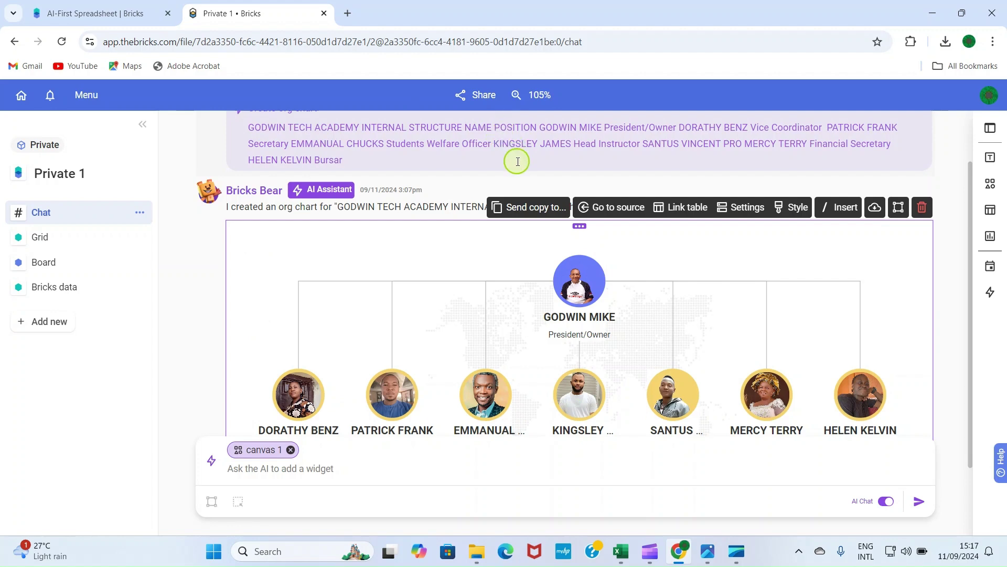
- Apply the first boxed-card Org Chart template with photo, title and name cards
click(798, 207)
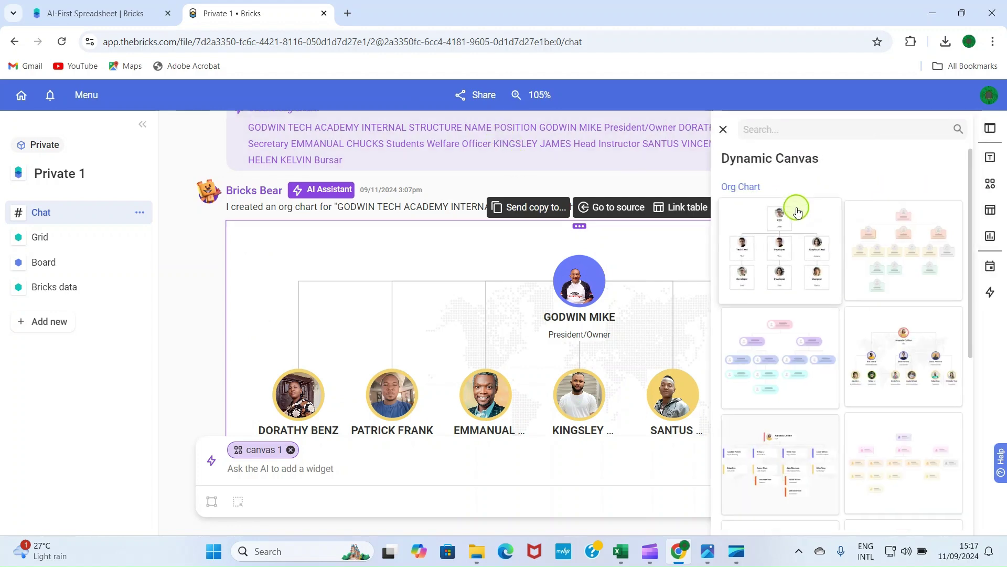
click(768, 260)
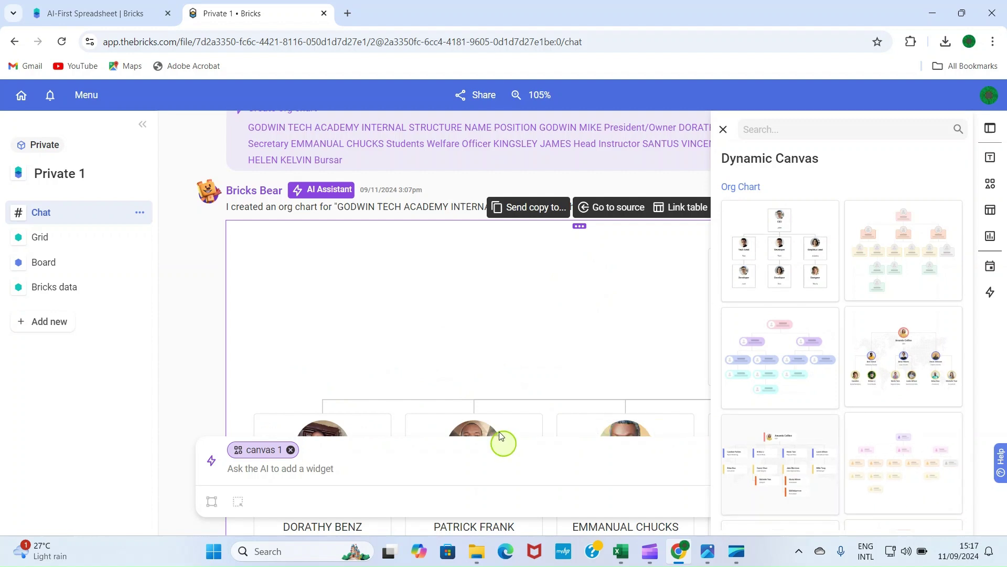
scroll(497, 412, down, 3)
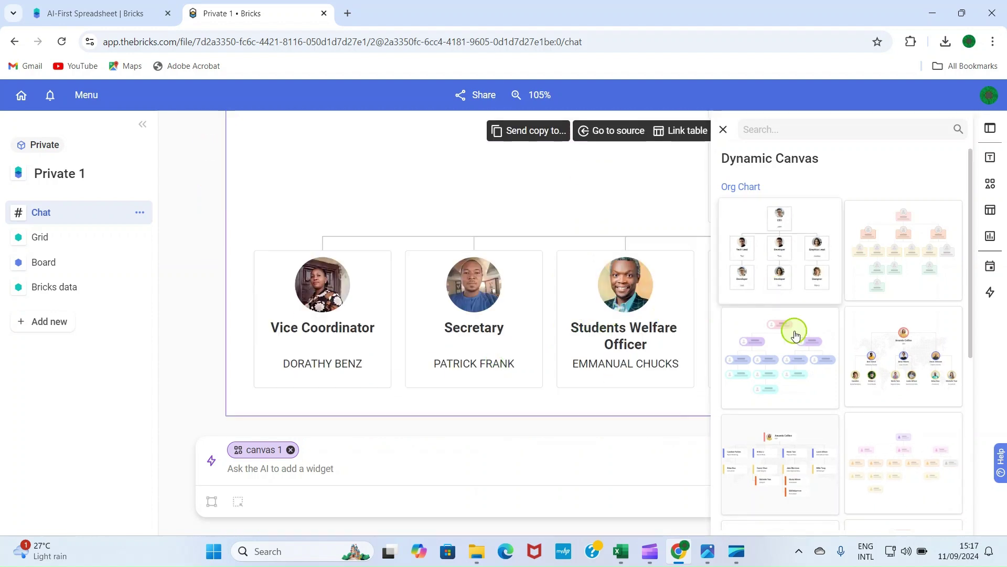
click(723, 130)
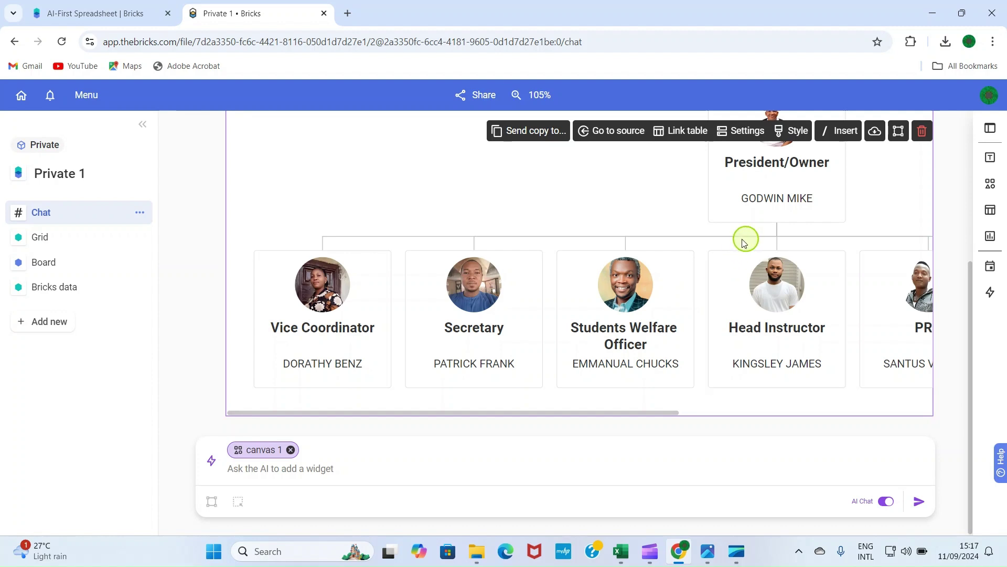
- Export the card org chart as the PNG image Private 1--brick.png
click(874, 129)
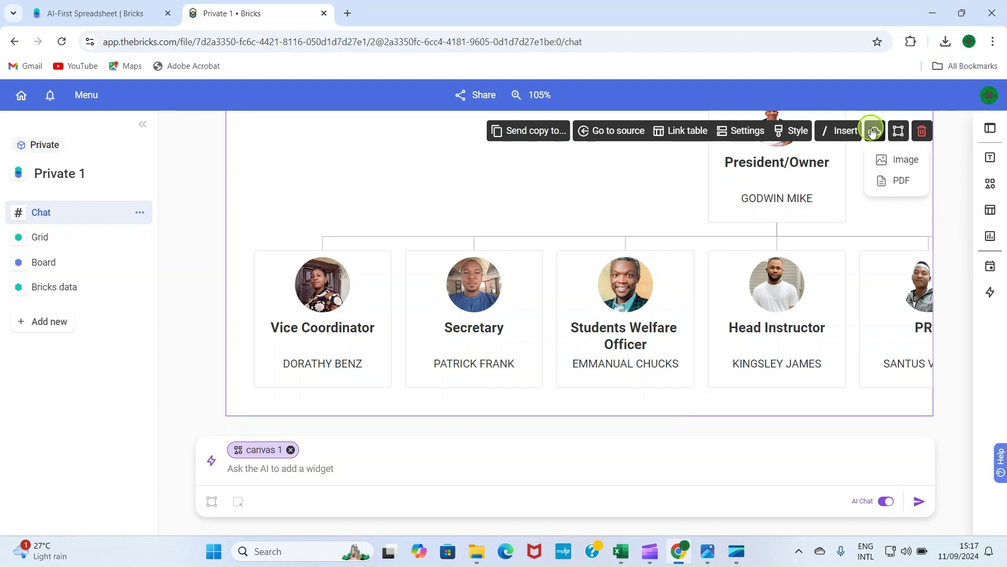
click(898, 164)
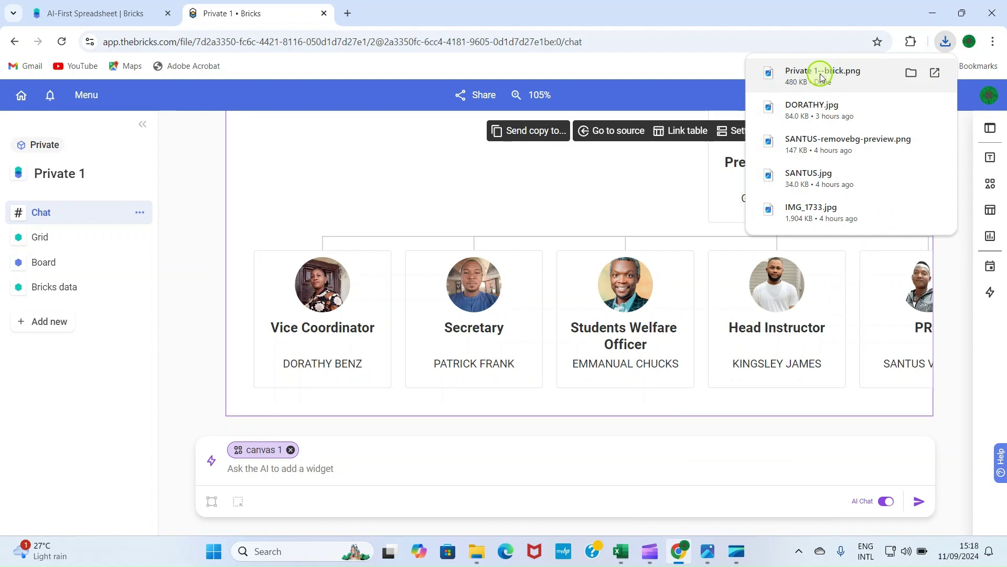
click(821, 76)
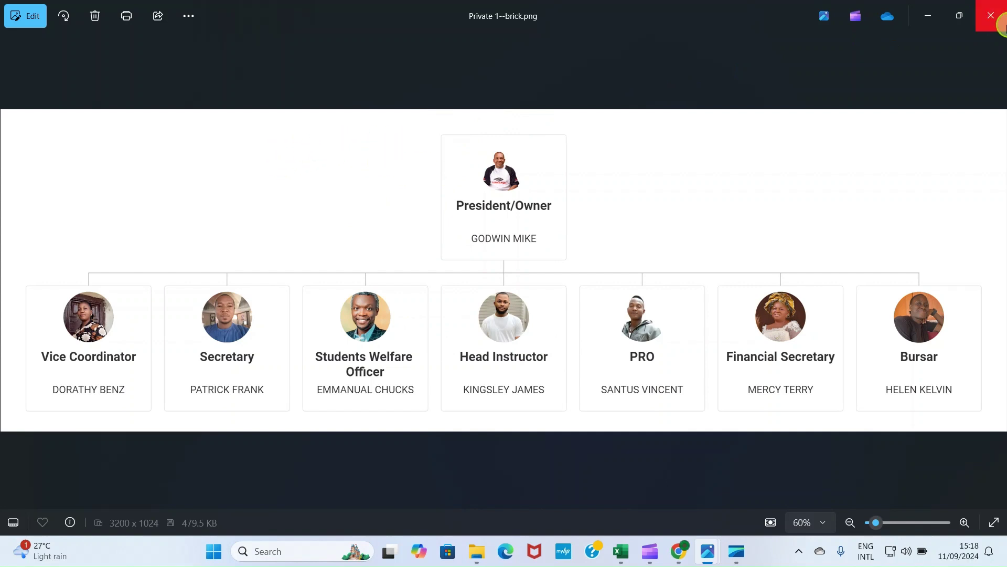
click(998, 19)
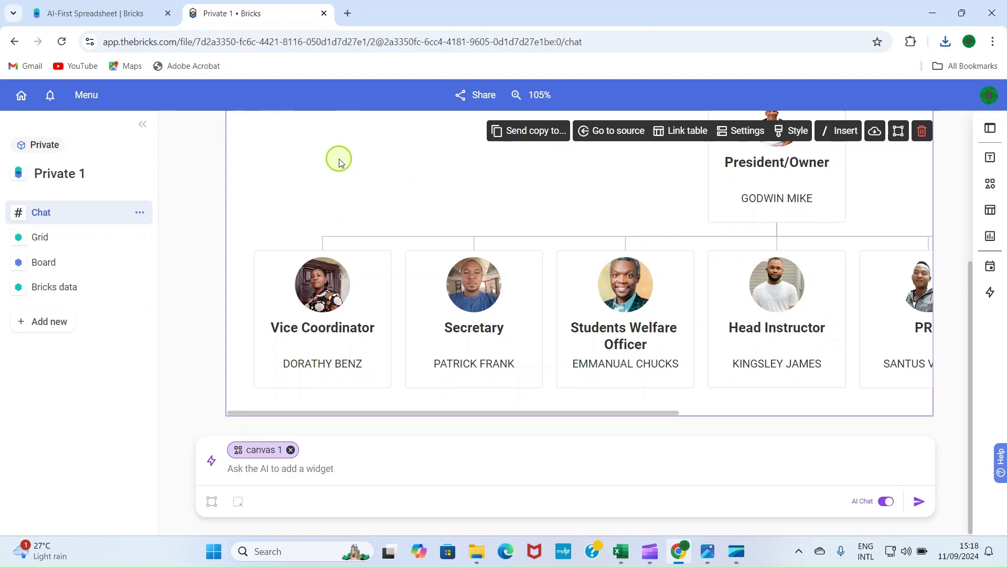
- Add a bold 'INTERNAL STRUCTURE OF GODWIN TECH ACADEMY' text box to the canvas
scroll(297, 166, up, 4)
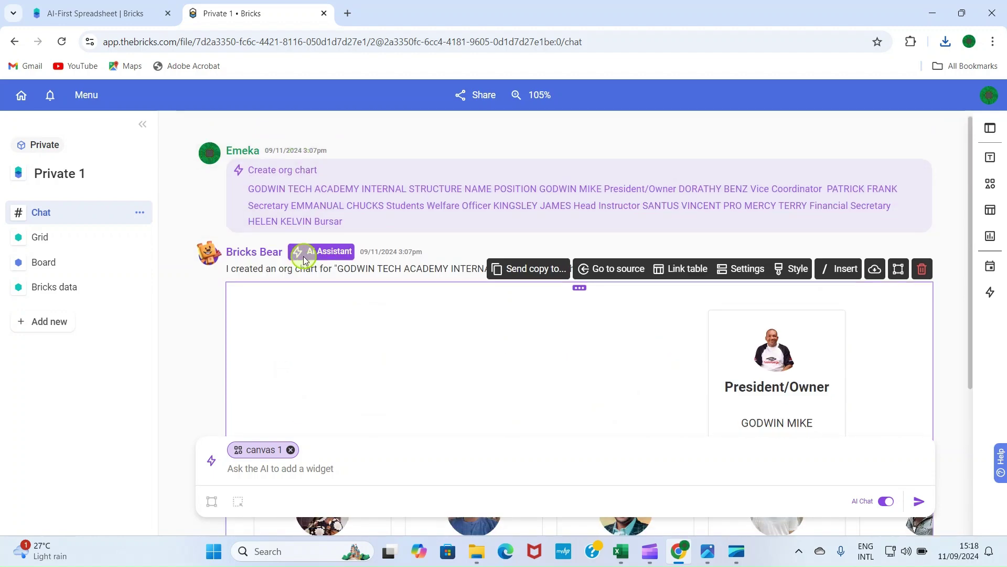
scroll(305, 261, down, 3)
scroll(307, 269, up, 3)
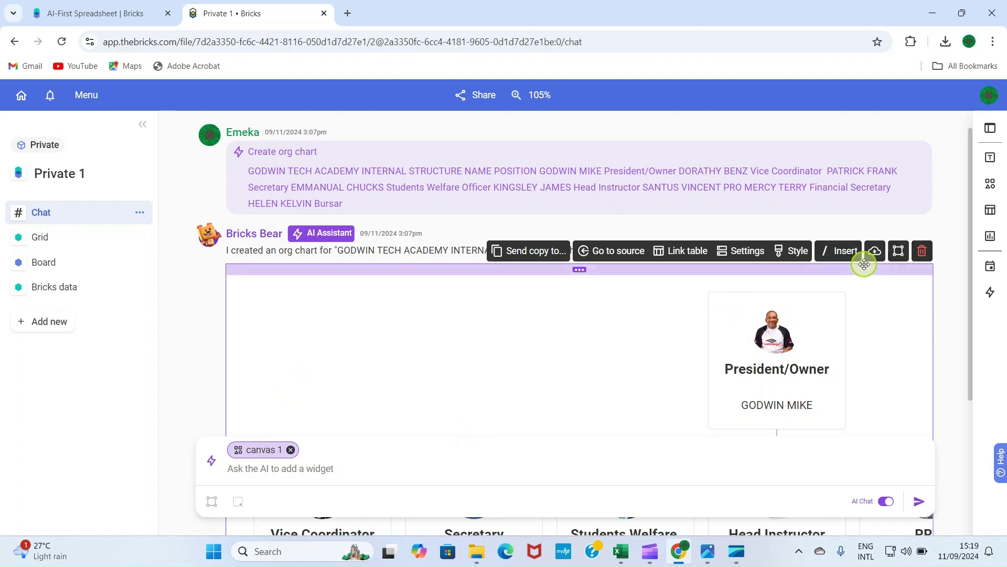
click(845, 251)
click(850, 278)
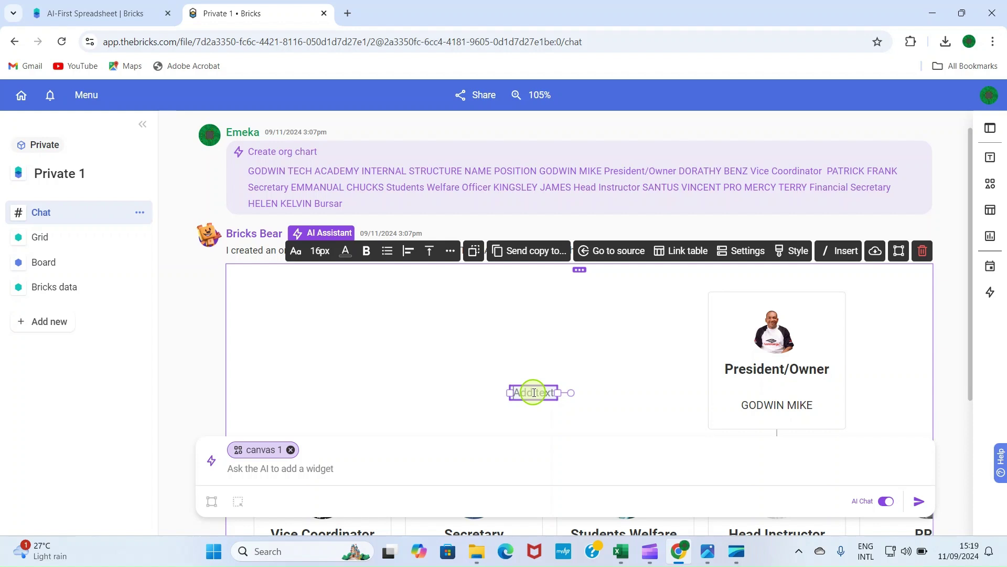
text(INTERNAL STRUCTURE OF GODWIN TECH ACADEMY)
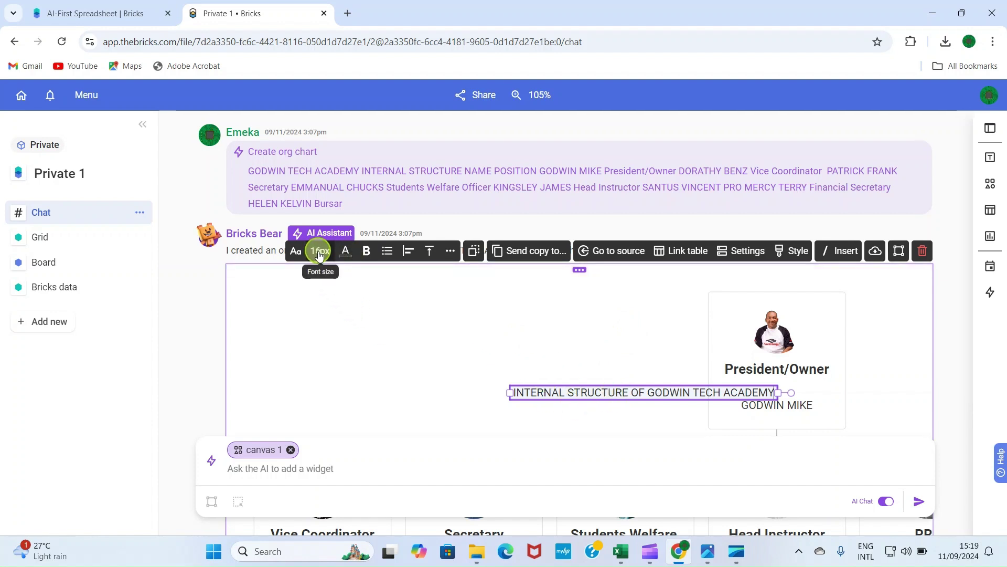
click(367, 256)
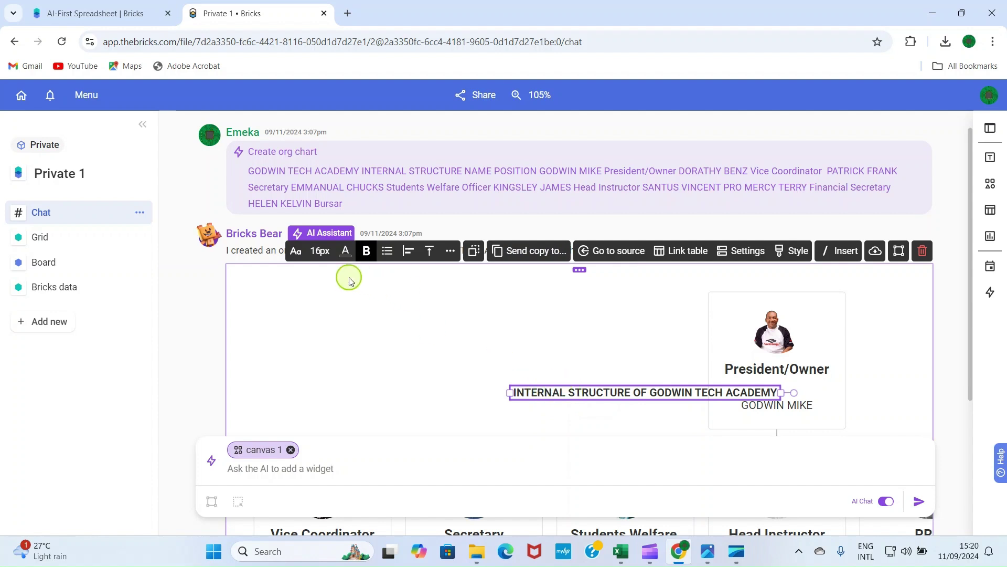
- Make the title Heading 1 and resize its box to wrap onto two lines
click(319, 252)
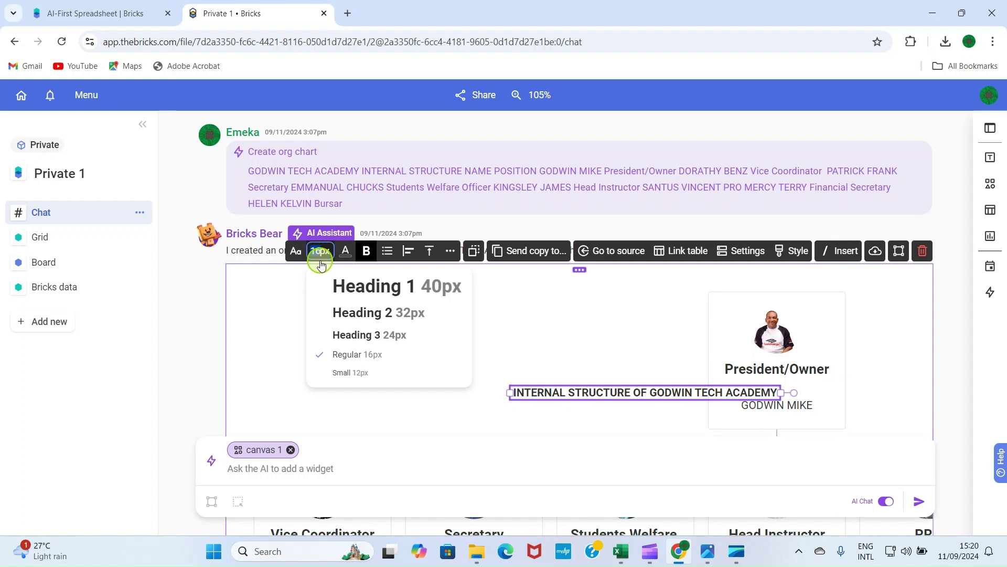
click(369, 295)
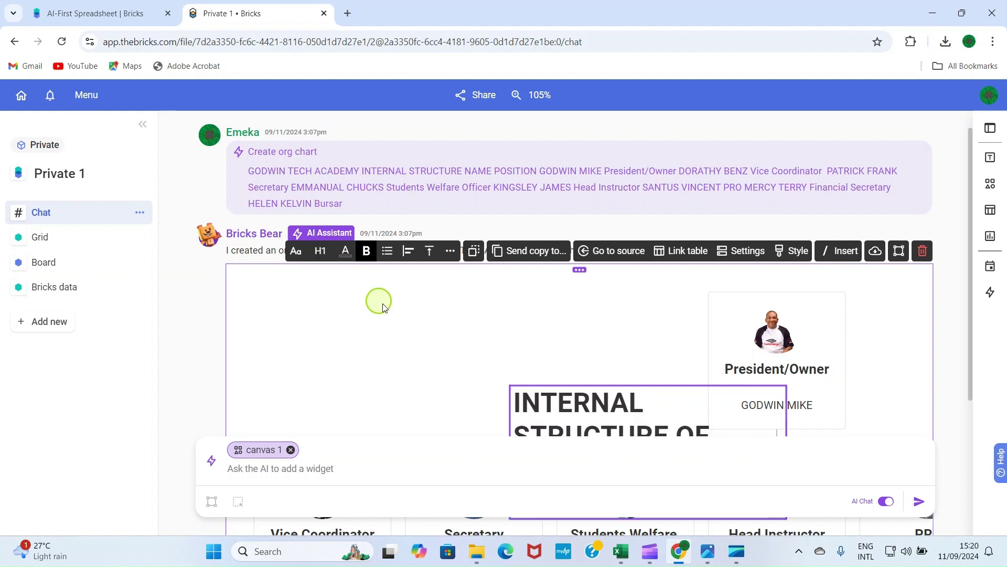
drag(554, 394, 492, 287)
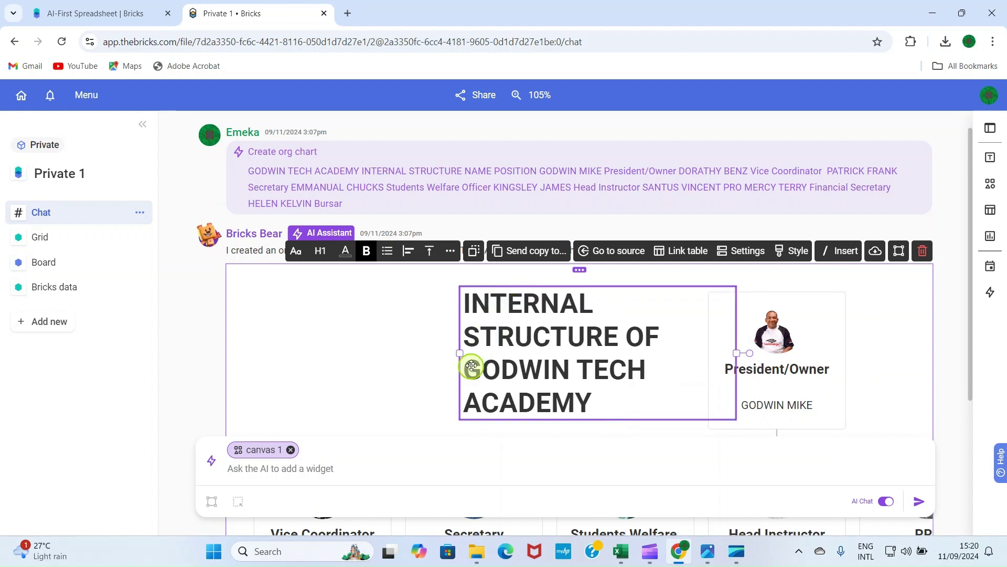
drag(460, 352, 292, 339)
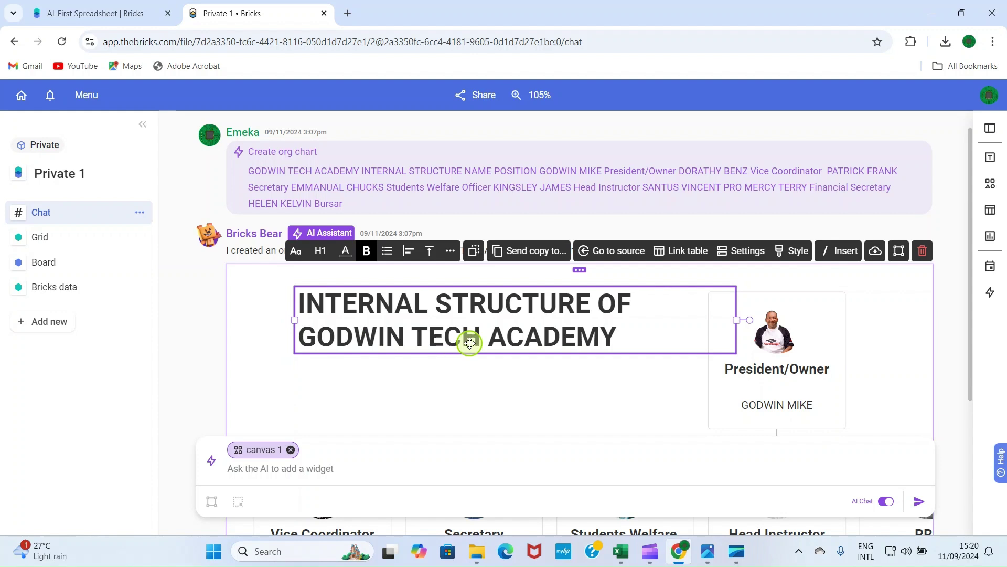
mouse_move(740, 320)
mouse_down()
mouse_move(924, 326)
mouse_move(758, 302)
mouse_move(752, 316)
mouse_move(630, 314)
mouse_move(648, 314)
mouse_up()
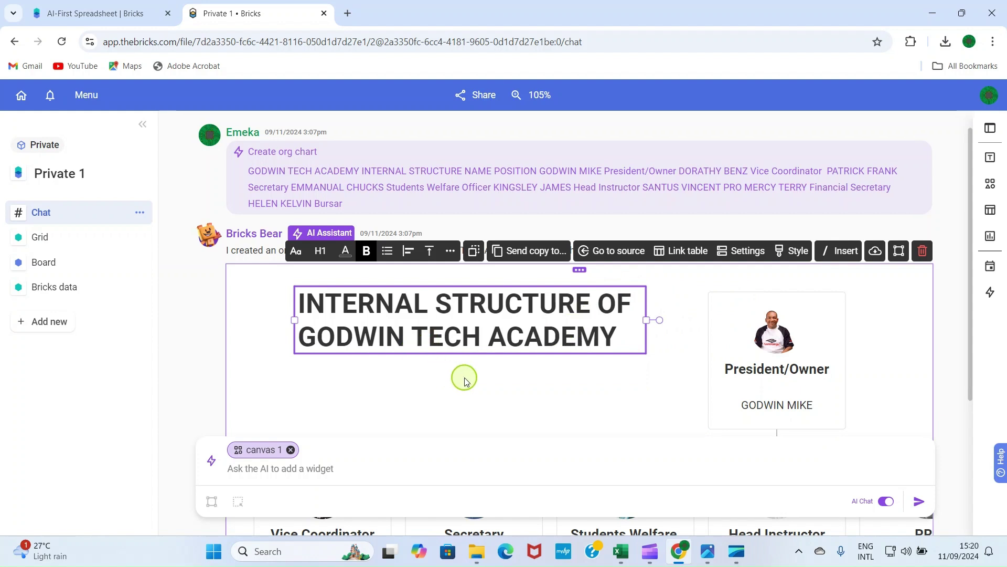
- Place the title on one Heading 2 line centered above the chart
click(611, 408)
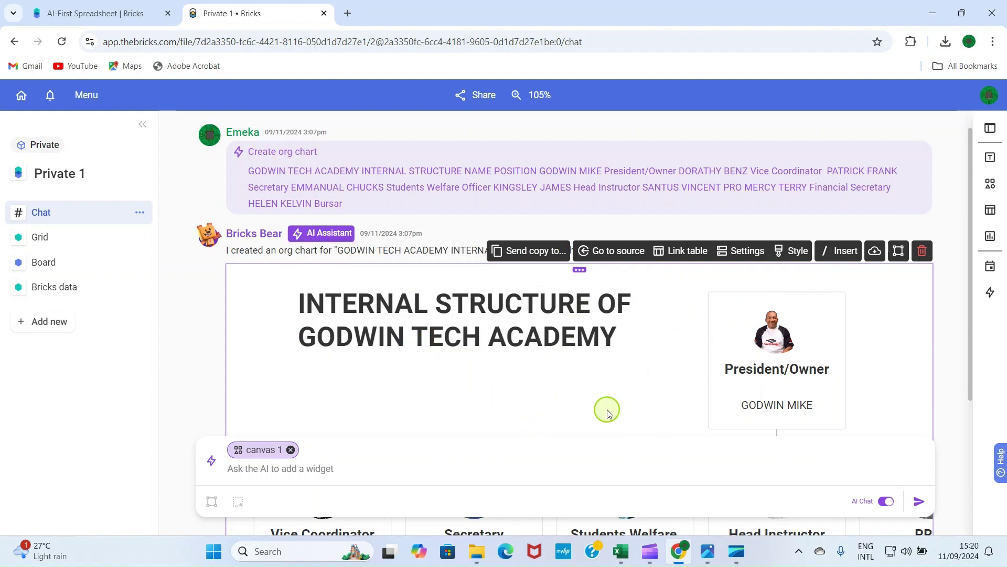
click(488, 320)
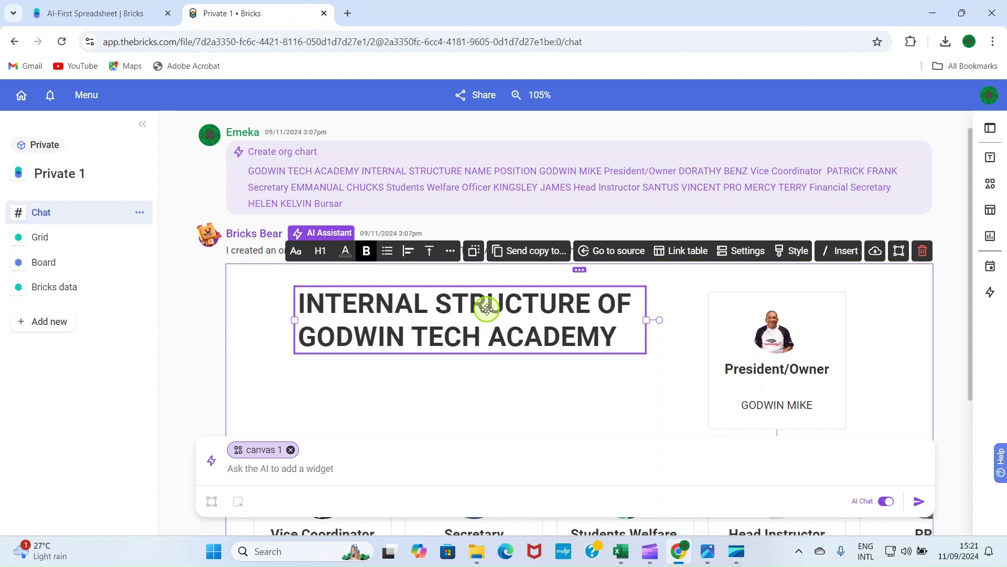
drag(501, 303, 778, 243)
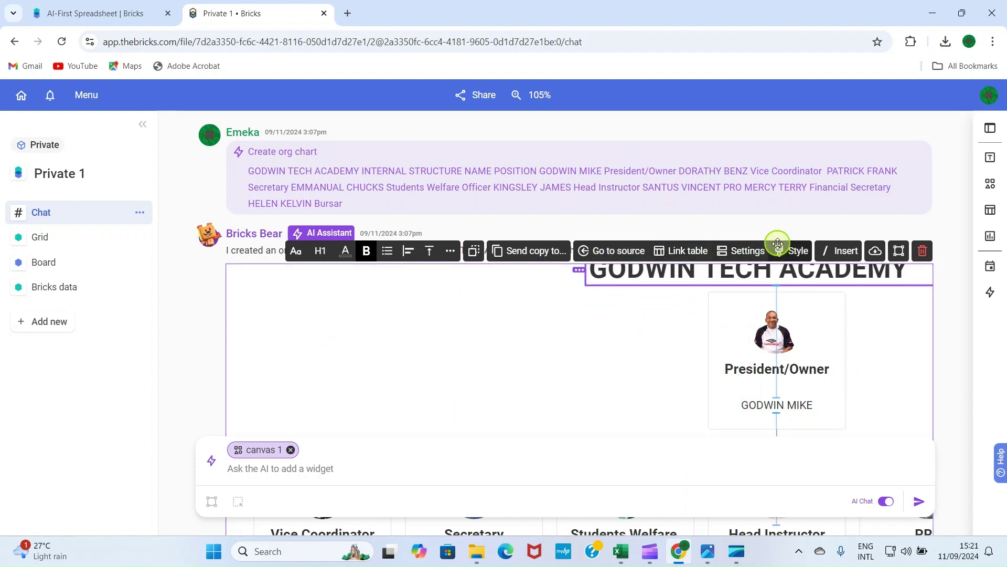
drag(574, 324, 390, 324)
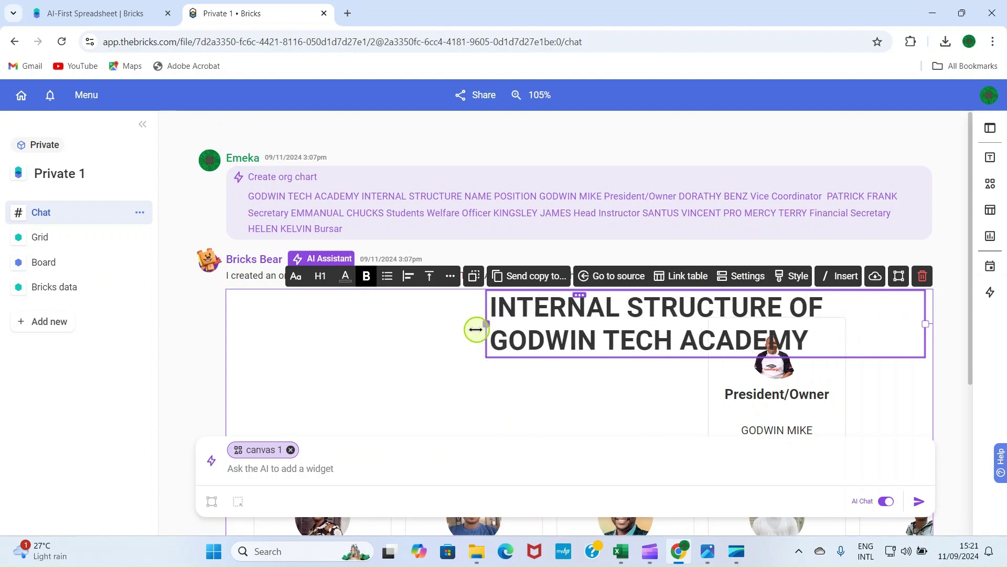
click(320, 278)
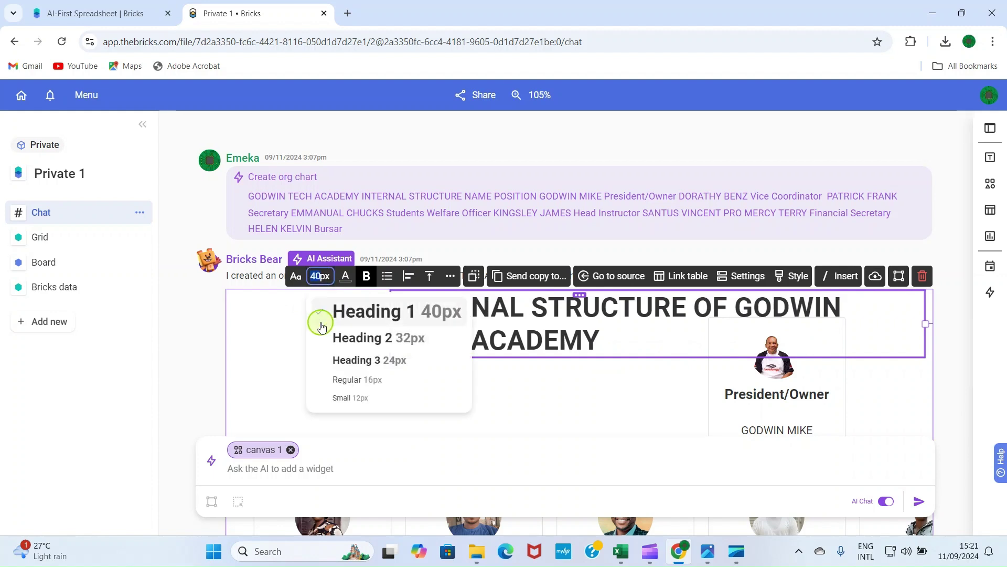
click(332, 336)
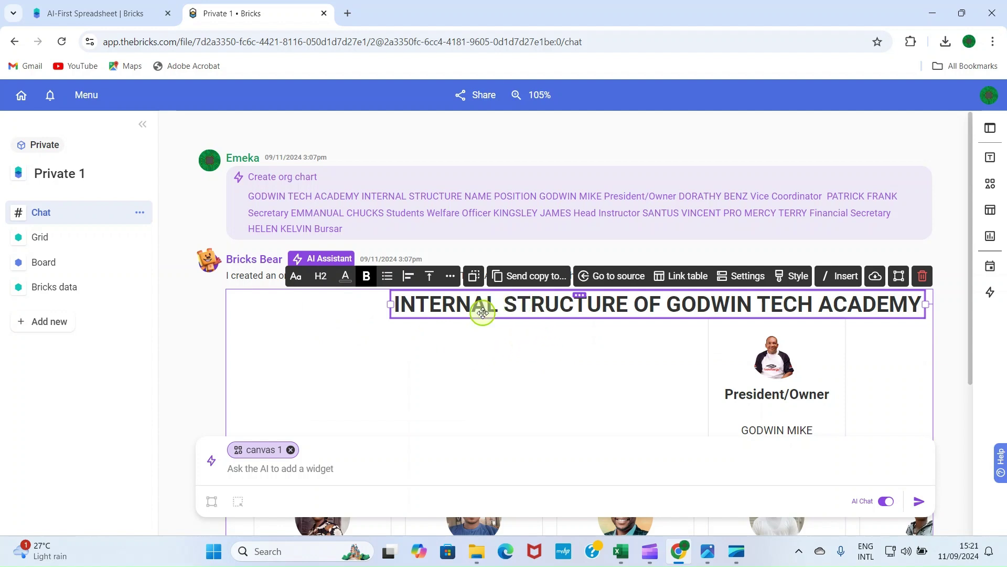
mouse_move(482, 306)
mouse_down()
mouse_move(592, 302)
mouse_move(568, 305)
mouse_up()
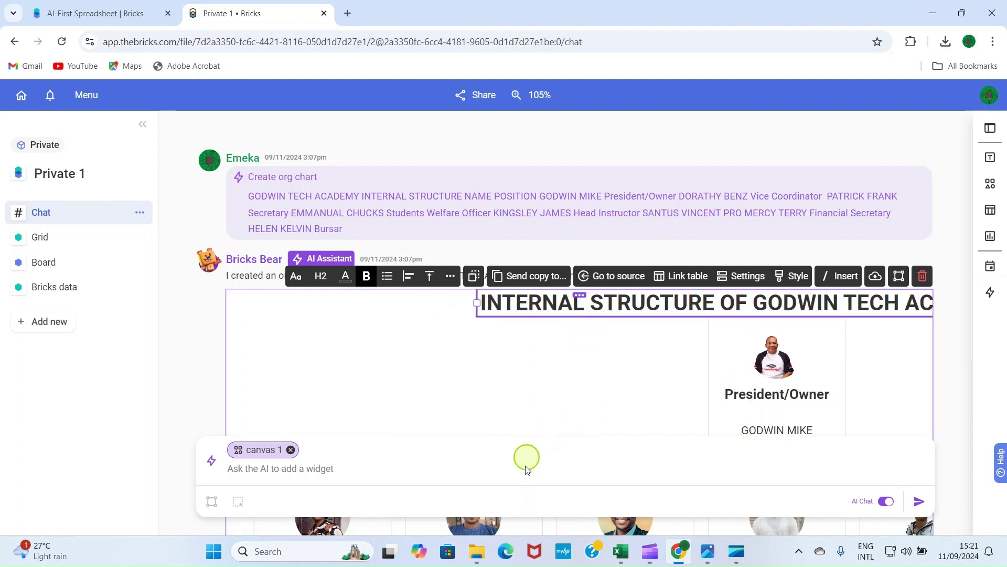
drag(906, 398, 601, 408)
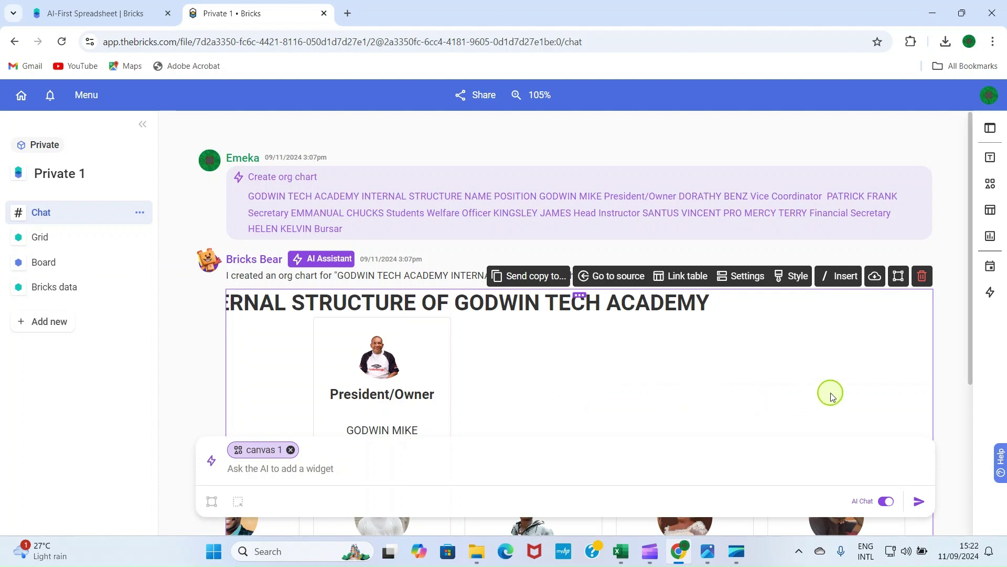
- Export the titled chart as a PNG image and open the download
click(877, 279)
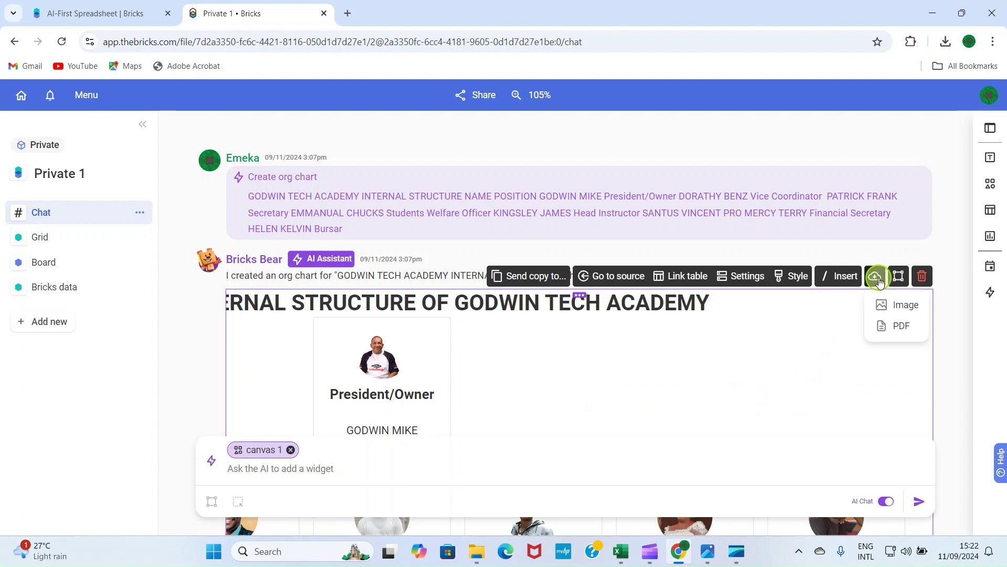
click(902, 310)
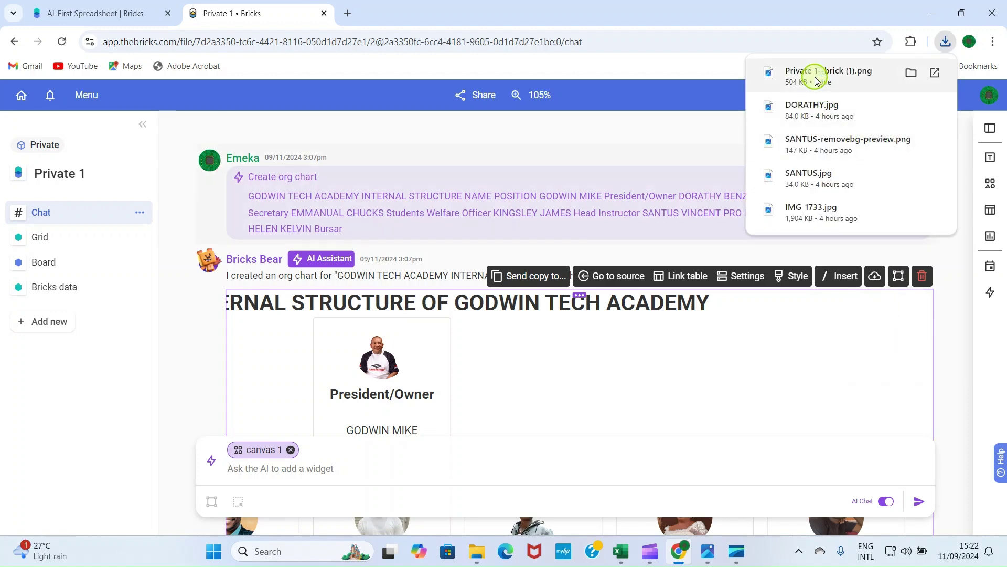
click(815, 79)
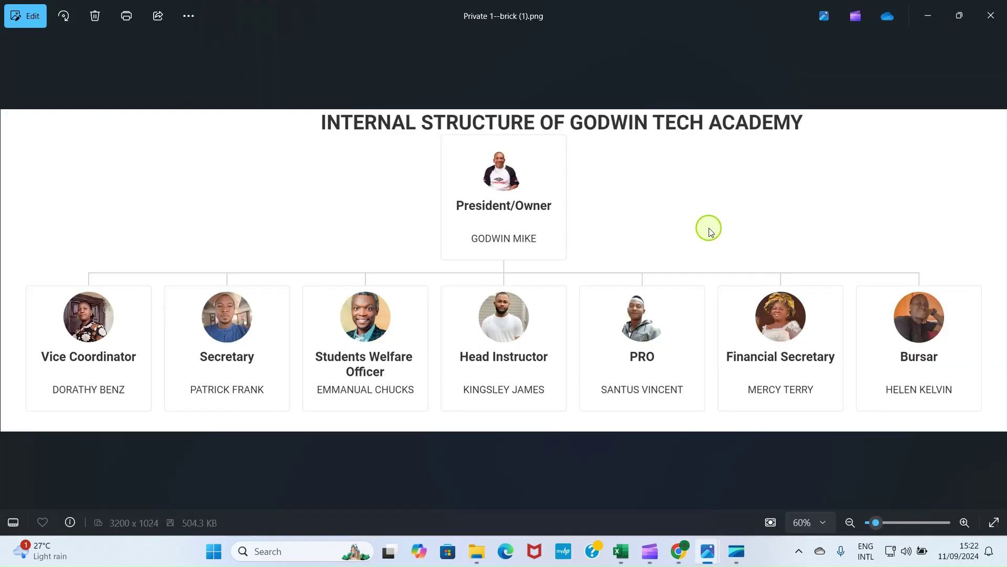